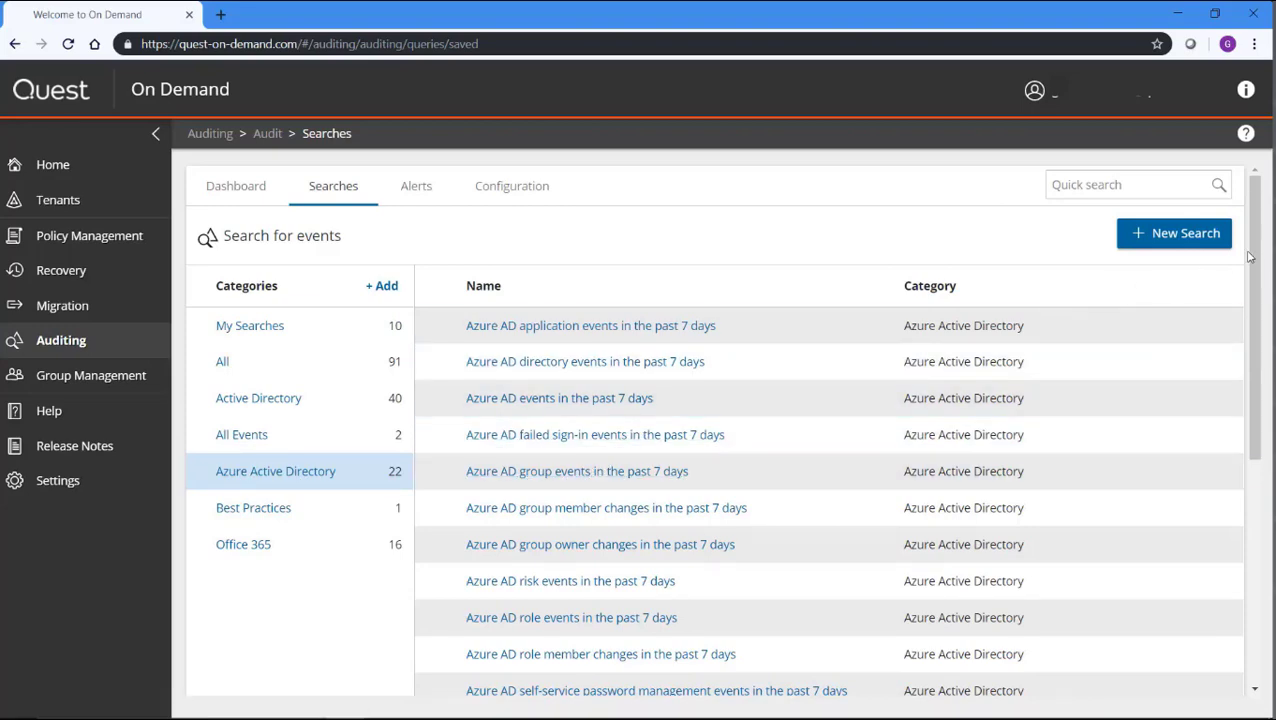
Review the results of the Azure AD failed sign-in events in the past 7 days search sorted by Target, and leave without saving
{"action": "left_click_drag", "start_coordinate": [1256, 262], "coordinate": [1262, 300]}
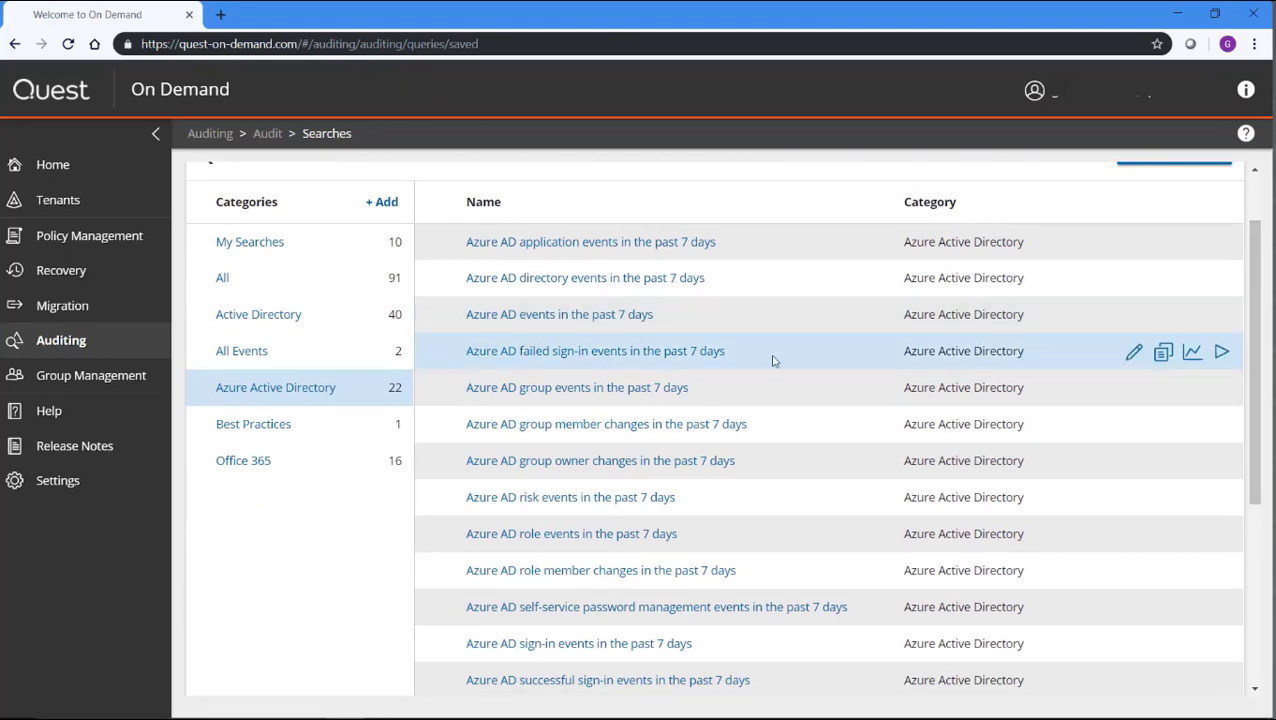
{"action": "left_click", "coordinate": [617, 352]}
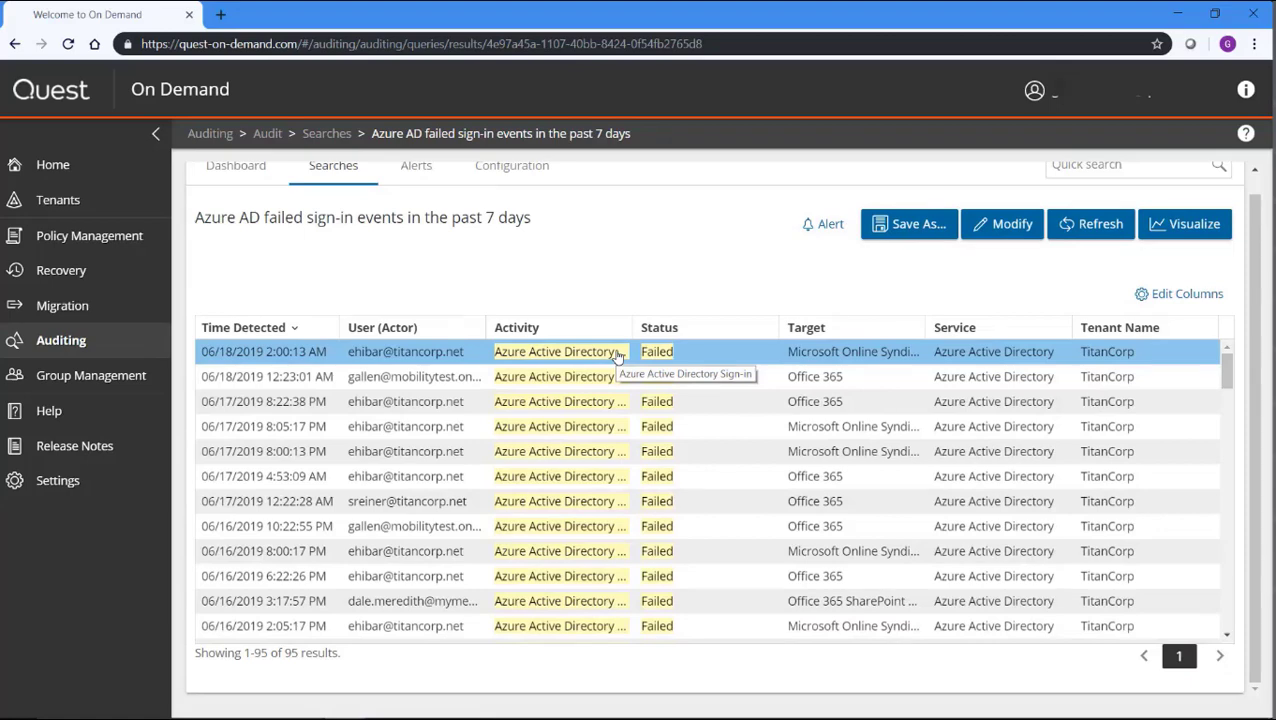
{"action": "left_click", "coordinate": [809, 333]}
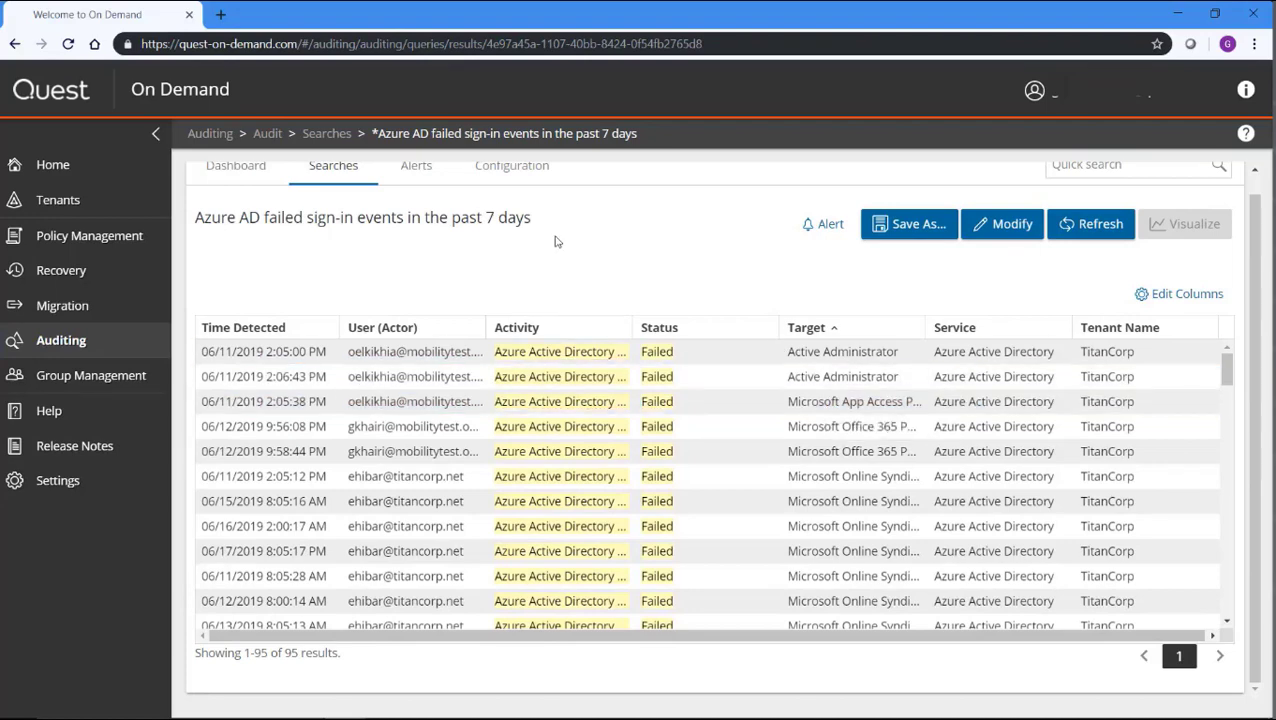
{"action": "left_click", "coordinate": [322, 175]}
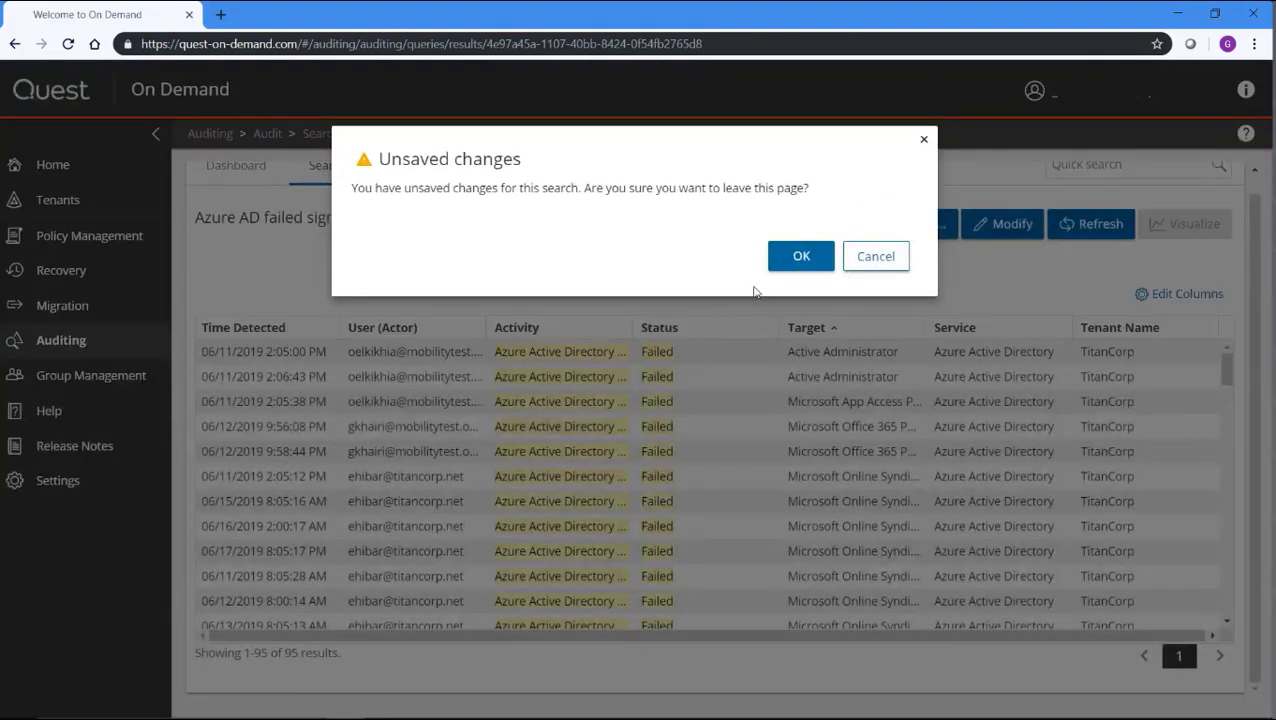
{"action": "left_click", "coordinate": [790, 262]}
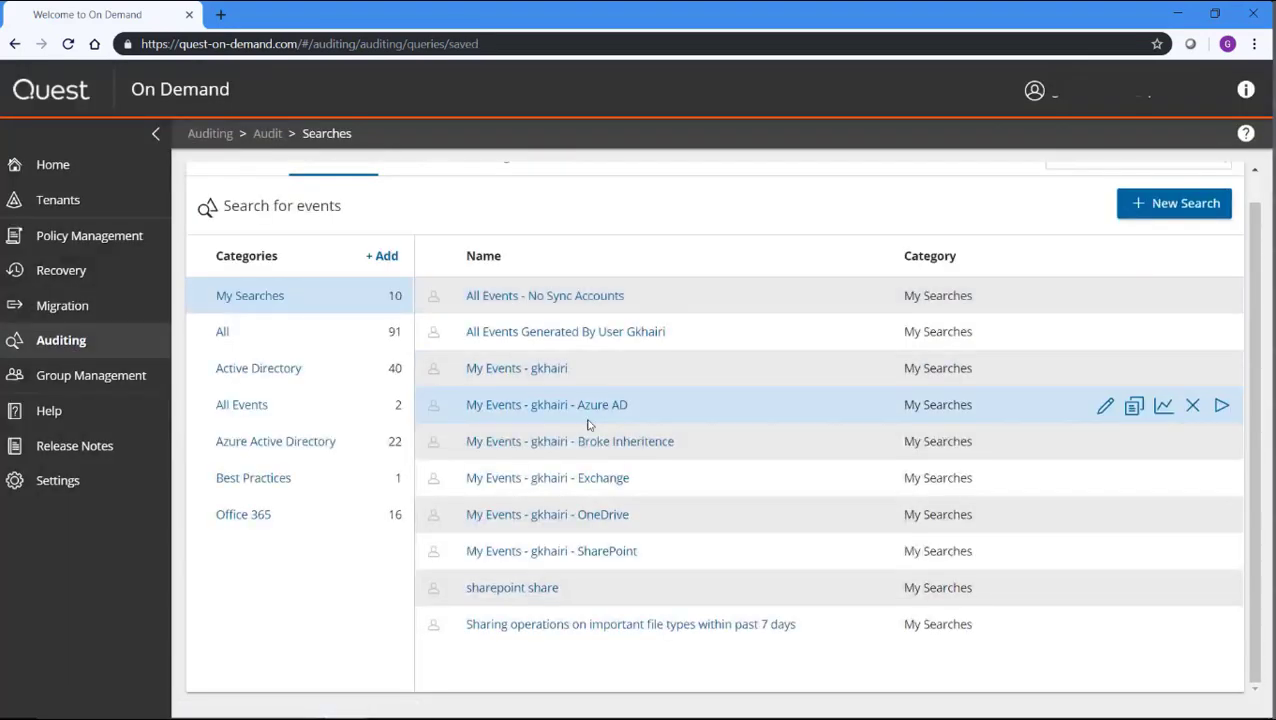
Run the Azure Active Directory category's "Azure AD risk events in the past 7 days" search and open the listed event's details
{"action": "left_click", "coordinate": [345, 445]}
{"action": "left_click_drag", "start_coordinate": [1256, 330], "coordinate": [1247, 382]}
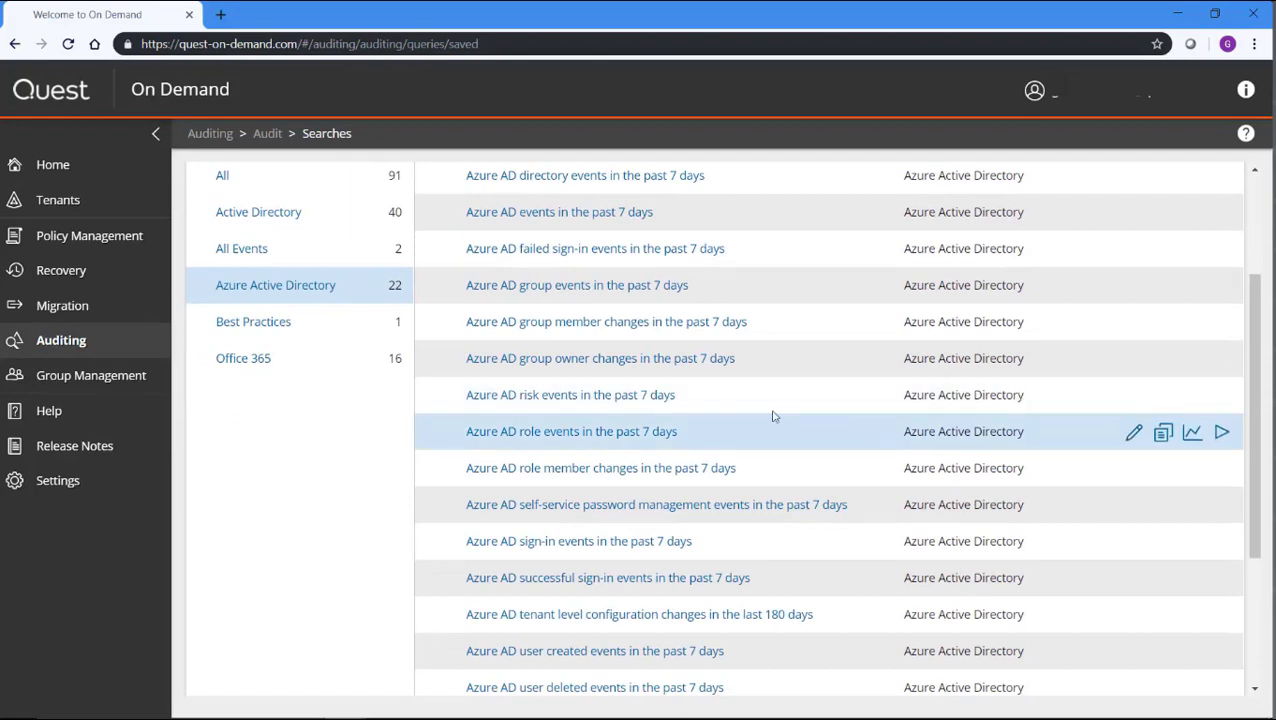
{"action": "left_click", "coordinate": [634, 400]}
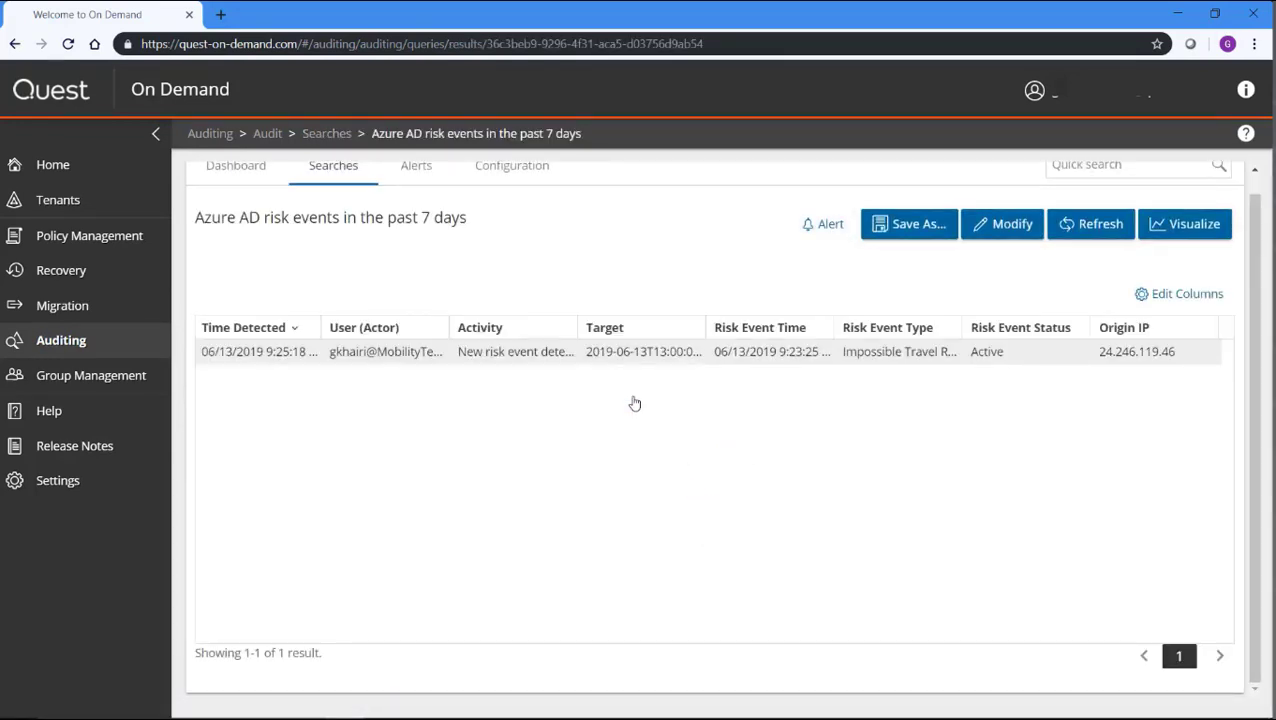
{"action": "left_click", "coordinate": [412, 355]}
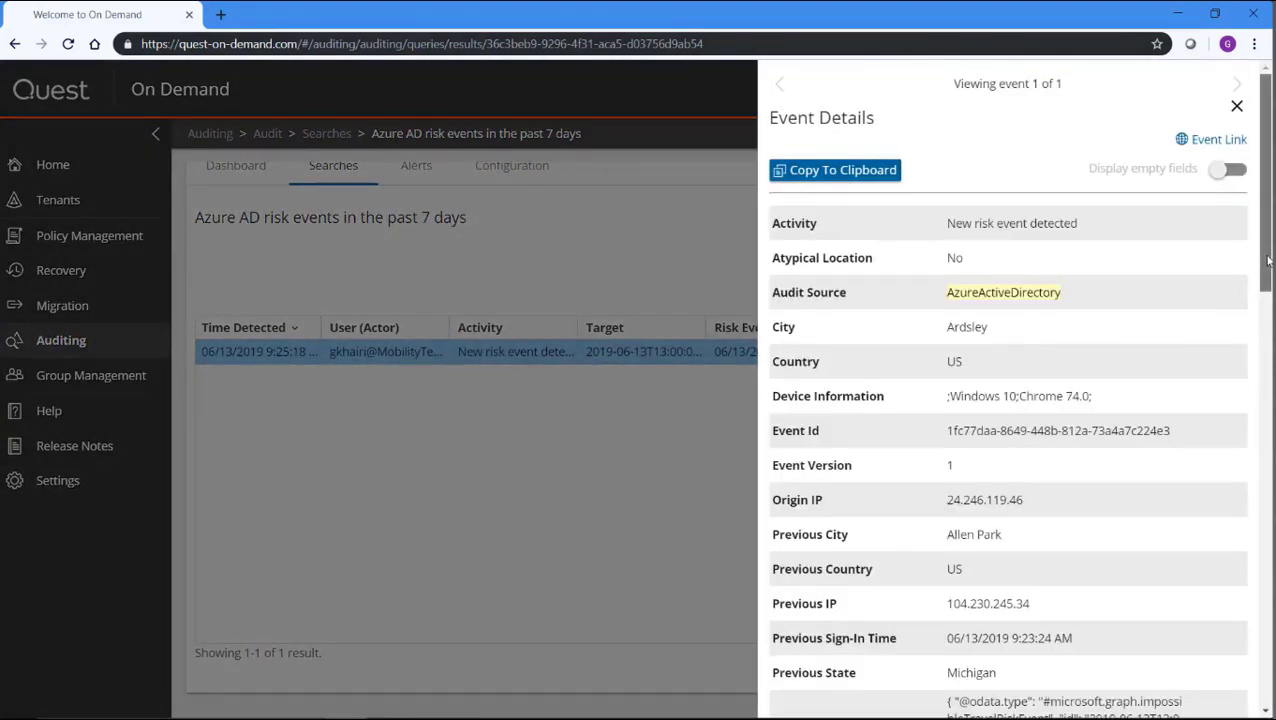
Compare the City and Previous City values in the risk event's details and examine the remaining fields
{"action": "scroll", "coordinate": [1255, 266], "scroll_direction": "down", "scroll_amount": 1}
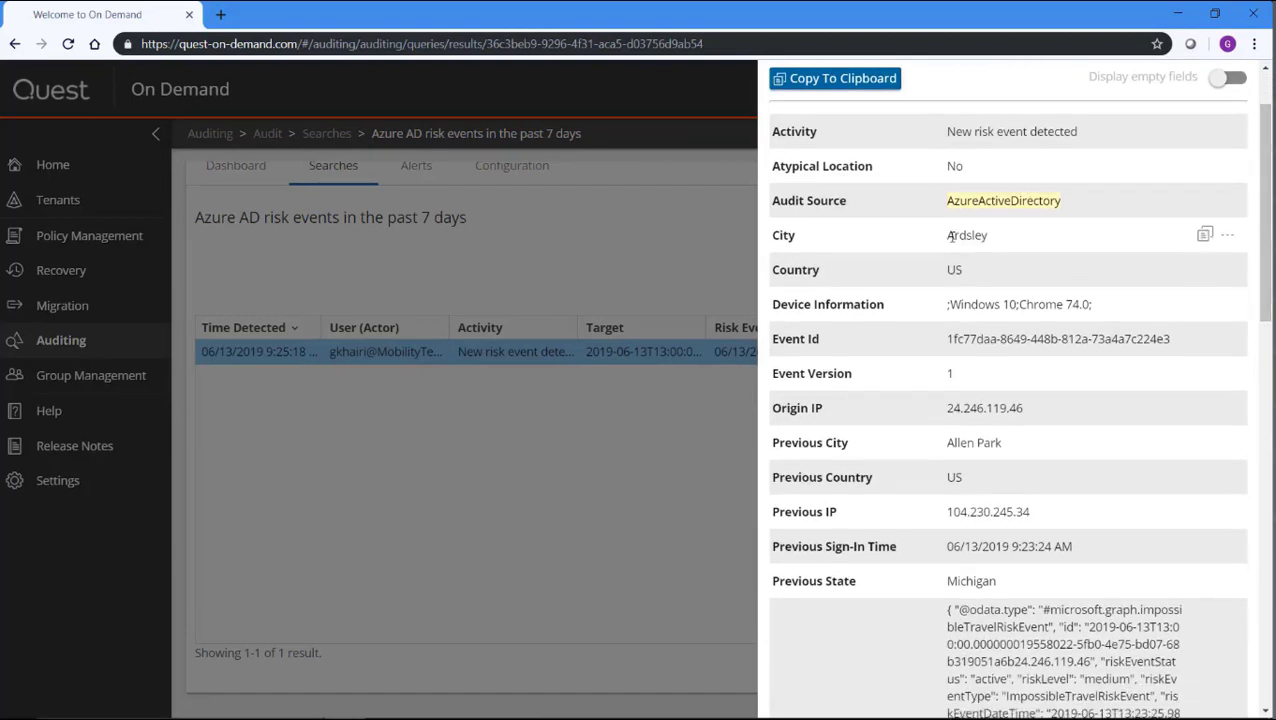
{"action": "left_click_drag", "start_coordinate": [945, 235], "coordinate": [993, 244]}
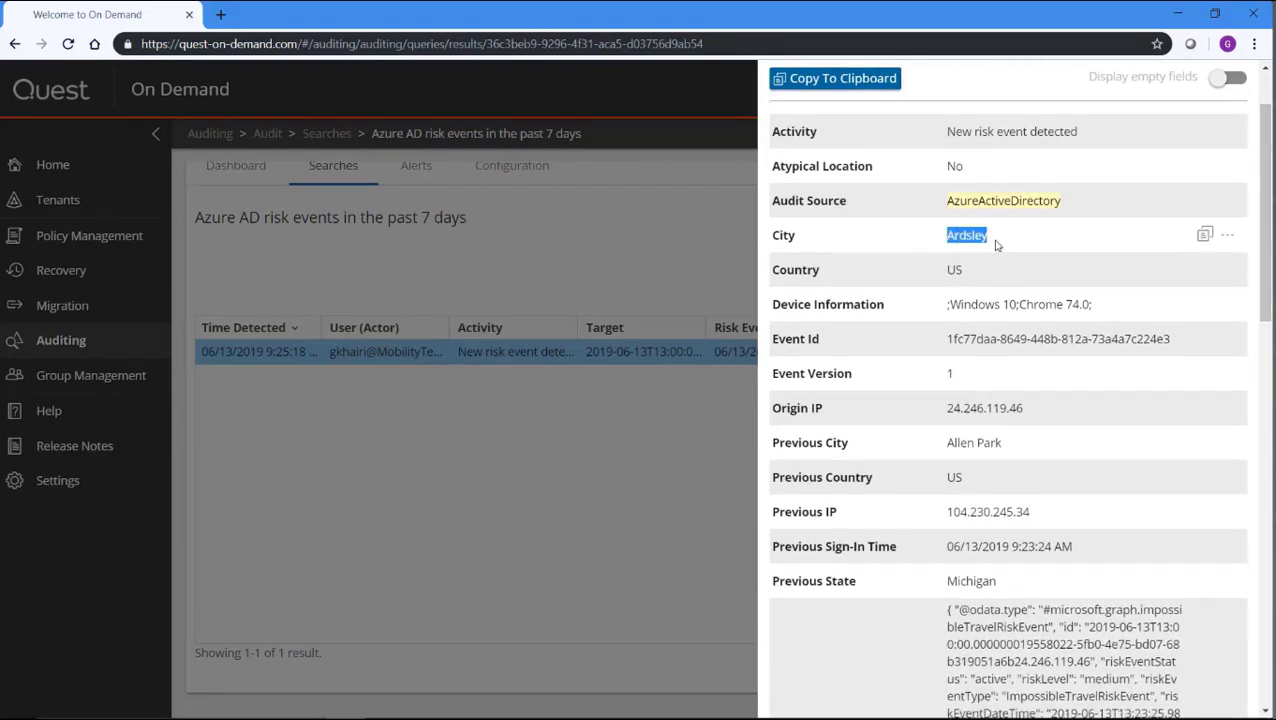
{"action": "left_click", "coordinate": [947, 444]}
{"action": "left_click_drag", "start_coordinate": [946, 444], "coordinate": [1008, 452]}
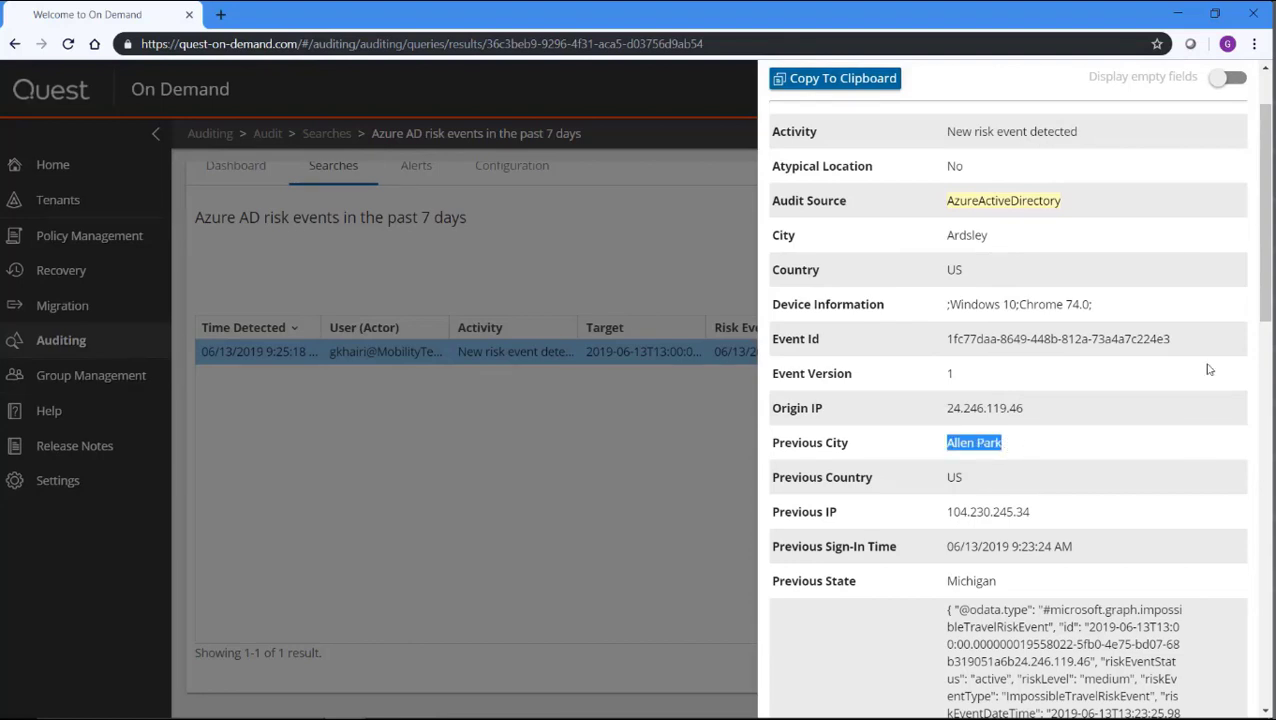
{"action": "left_click_drag", "start_coordinate": [1268, 285], "coordinate": [1265, 335]}
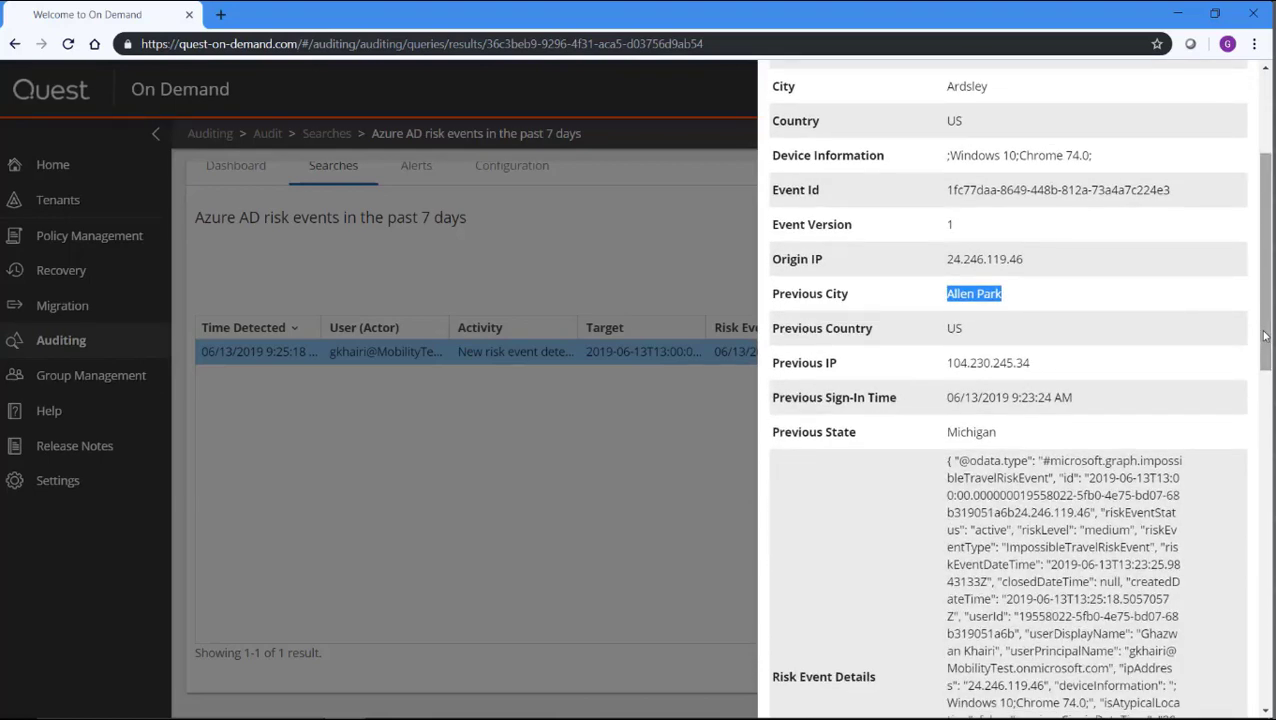
{"action": "left_click", "coordinate": [642, 510]}
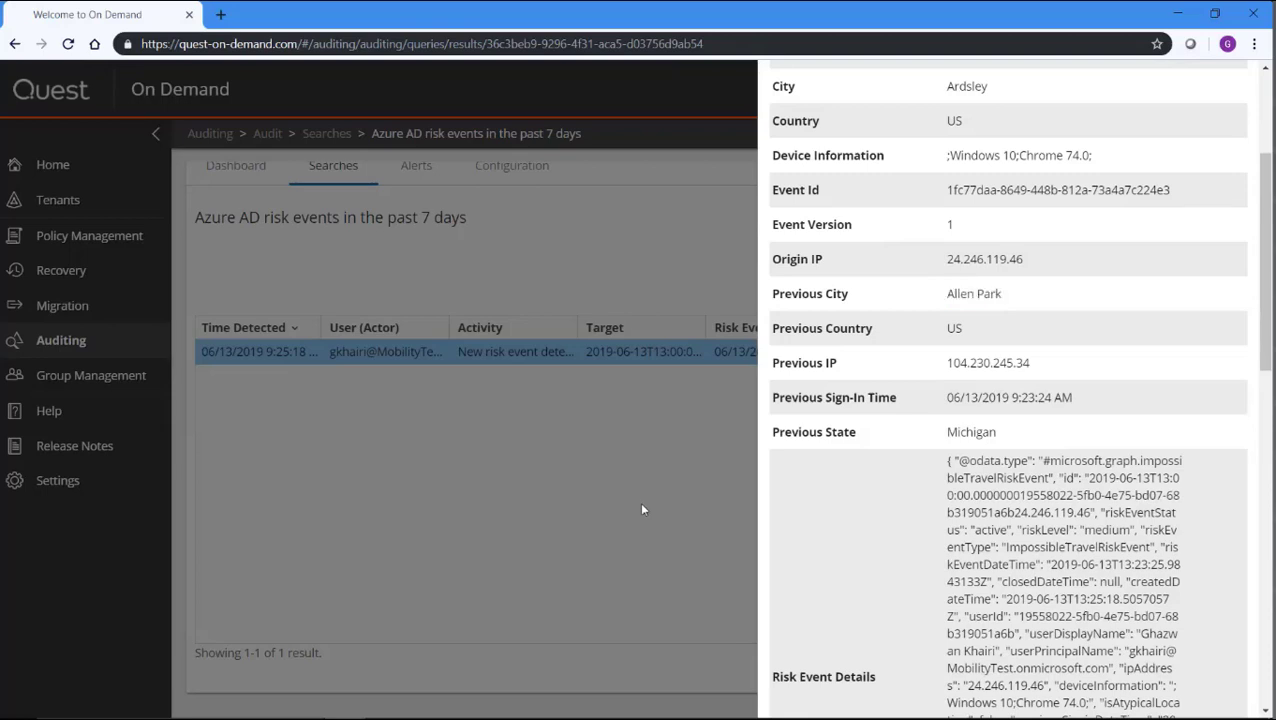
Visualize the "Azure AD sign-in events in the past 7 days" search and review its overview charts
{"action": "left_click", "coordinate": [338, 172]}
{"action": "left_click", "coordinate": [278, 454]}
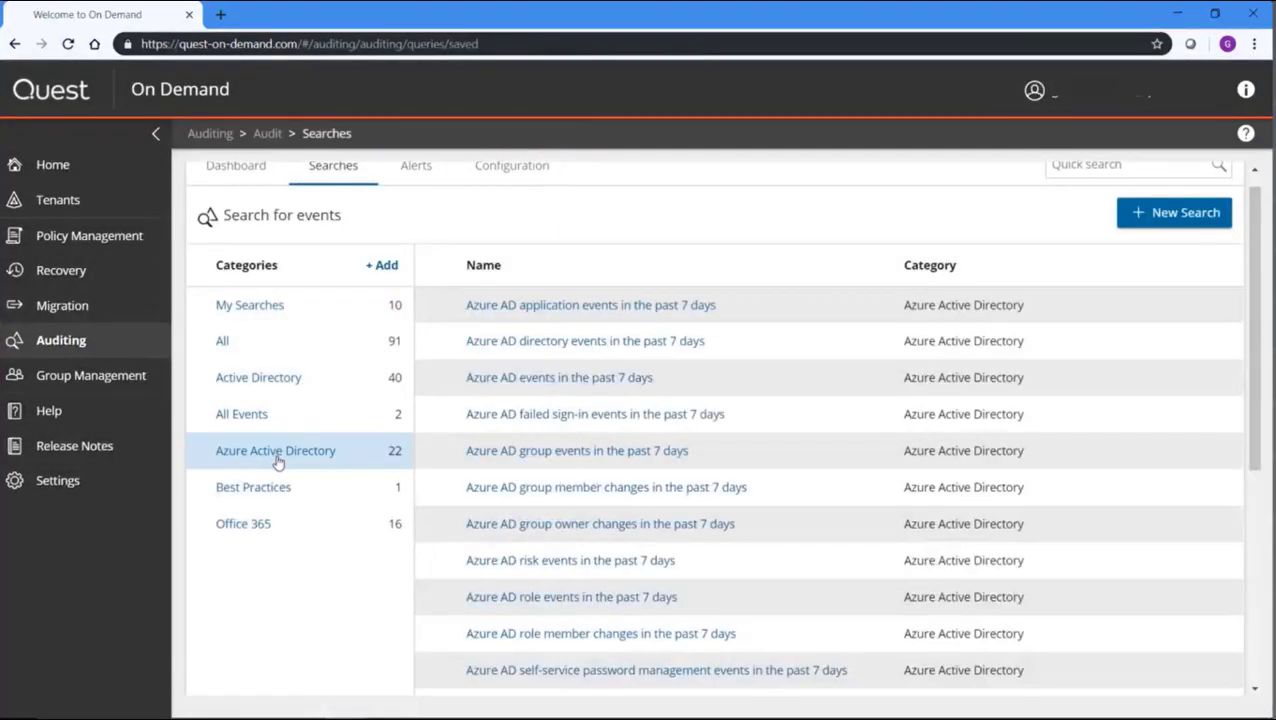
{"action": "left_click_drag", "start_coordinate": [1253, 281], "coordinate": [1257, 457]}
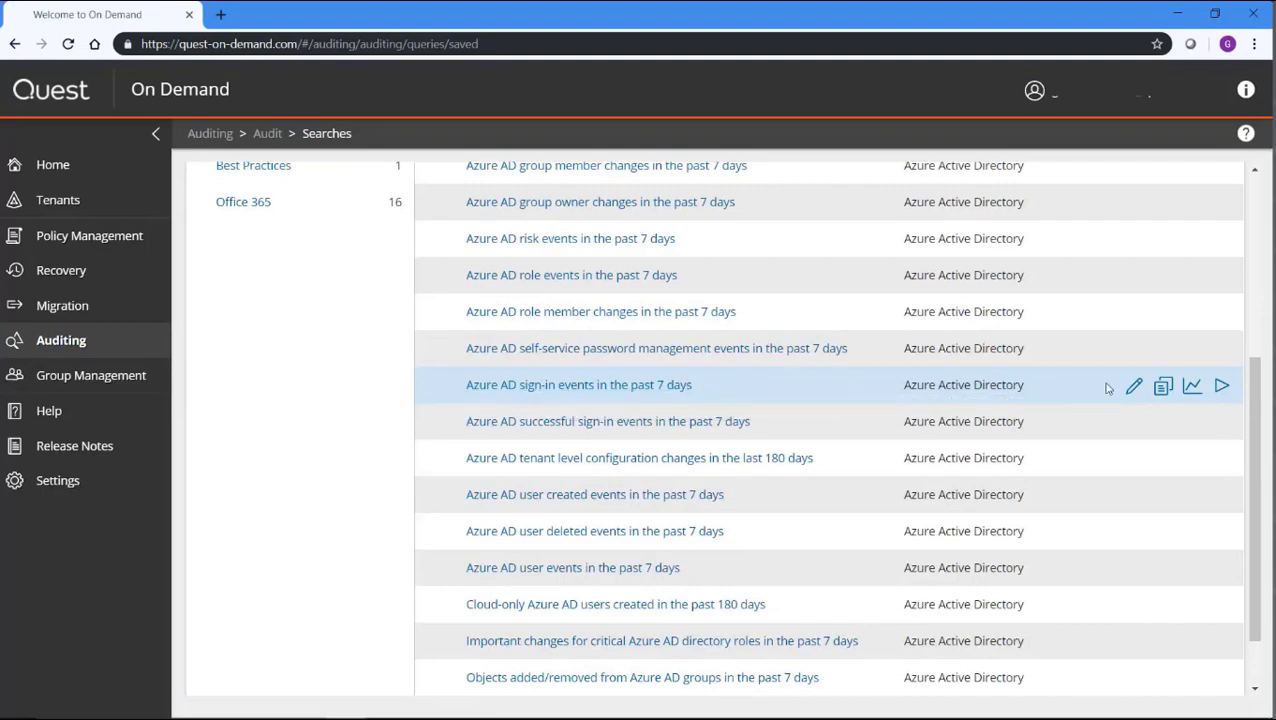
{"action": "left_click", "coordinate": [1193, 393]}
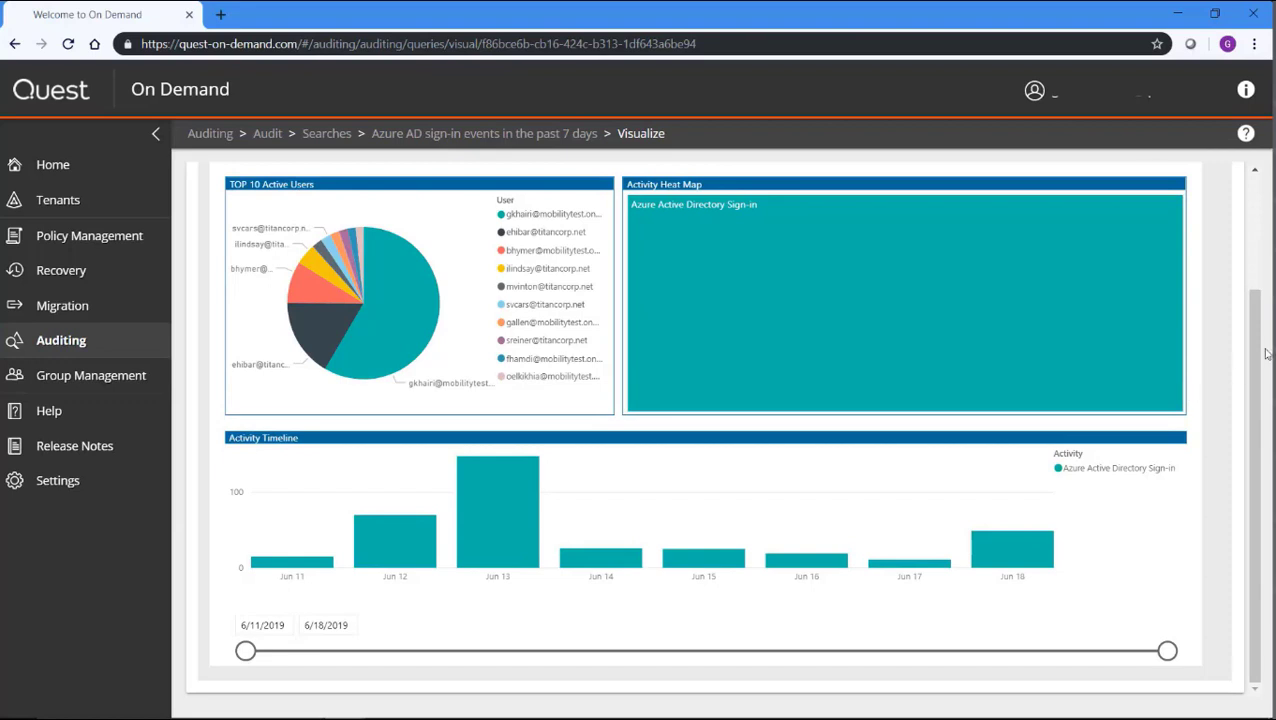
{"action": "left_click_drag", "start_coordinate": [1258, 360], "coordinate": [1261, 273]}
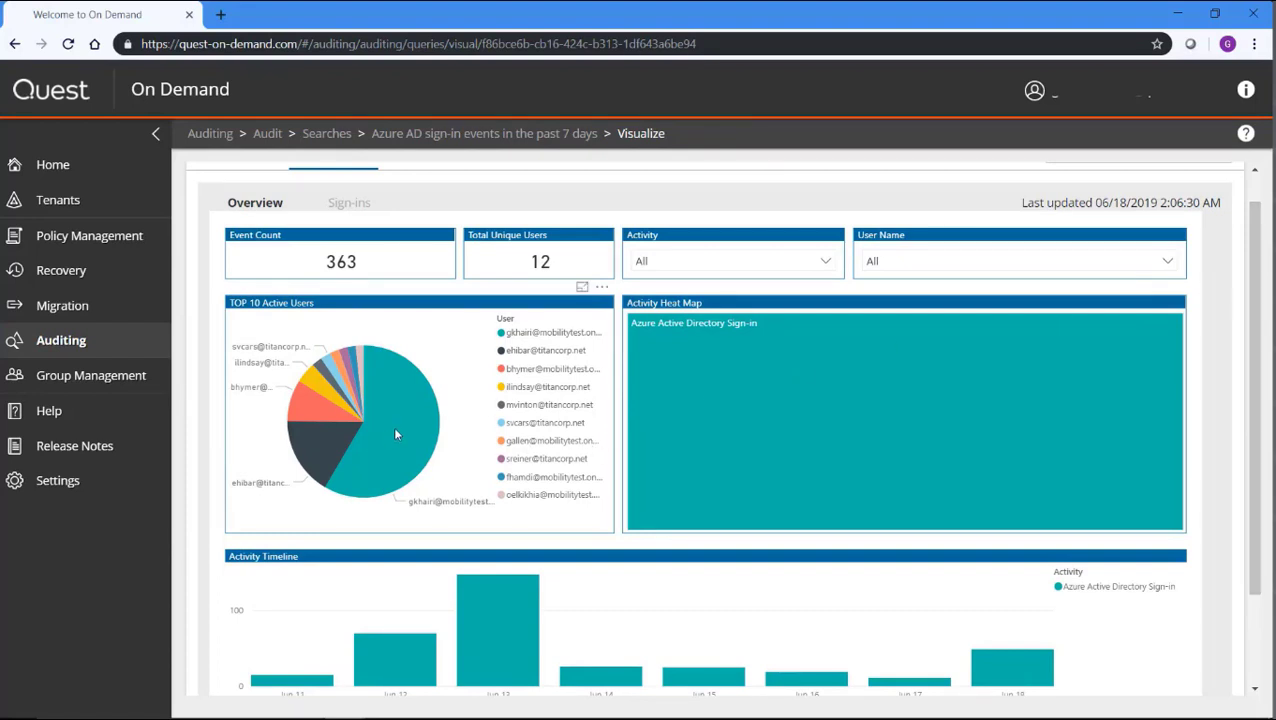
{"action": "mouse_move", "coordinate": [395, 433]}
{"action": "scroll", "coordinate": [1259, 329], "scroll_direction": "down", "scroll_amount": 2}
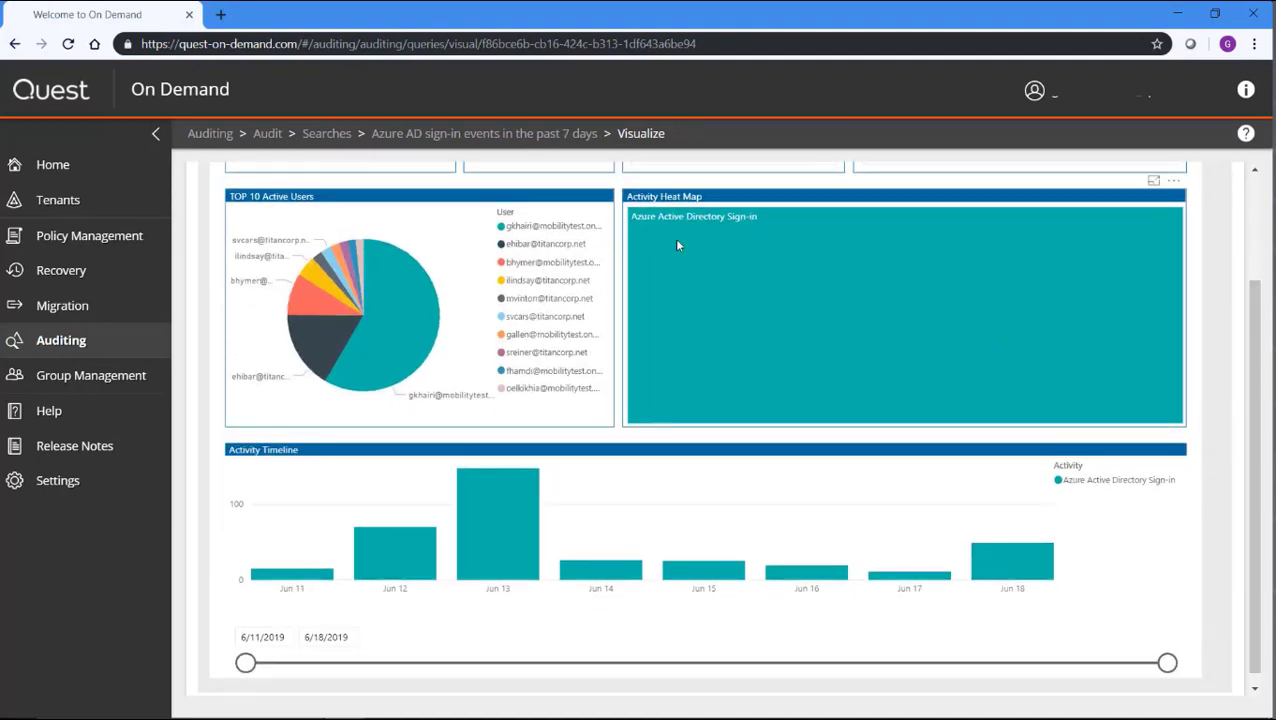
{"action": "mouse_move", "coordinate": [676, 244]}
Narrow the activity timeline's date range to 6/13/2019 only and check the largest share among the top 10 active users
{"action": "left_click_drag", "start_coordinate": [245, 662], "coordinate": [538, 672]}
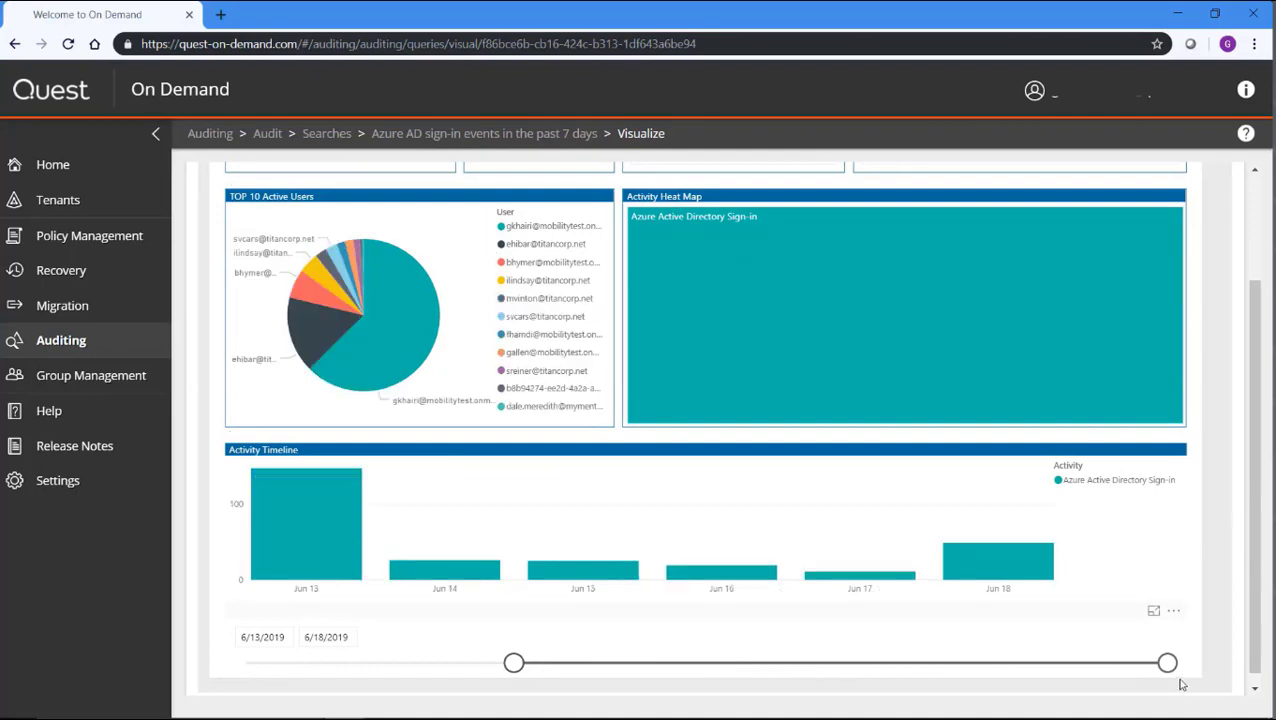
{"action": "left_click_drag", "start_coordinate": [1167, 664], "coordinate": [690, 664]}
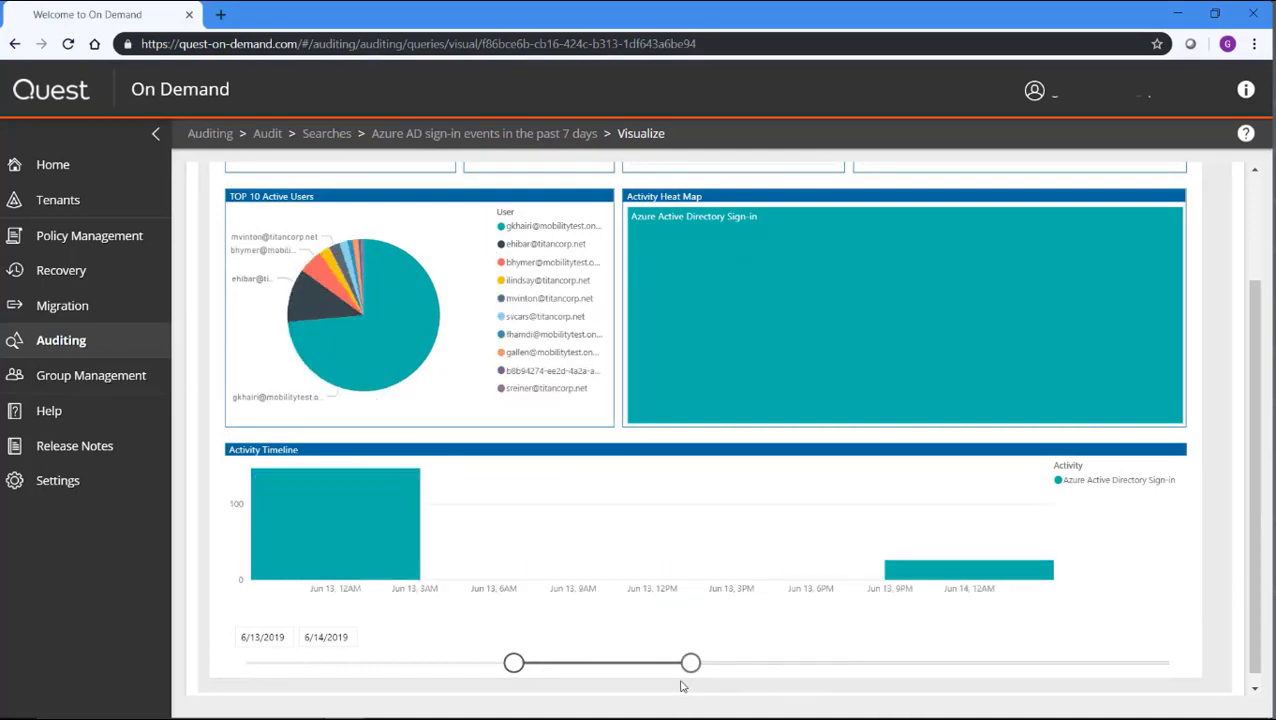
{"action": "left_click_drag", "start_coordinate": [690, 665], "coordinate": [610, 672]}
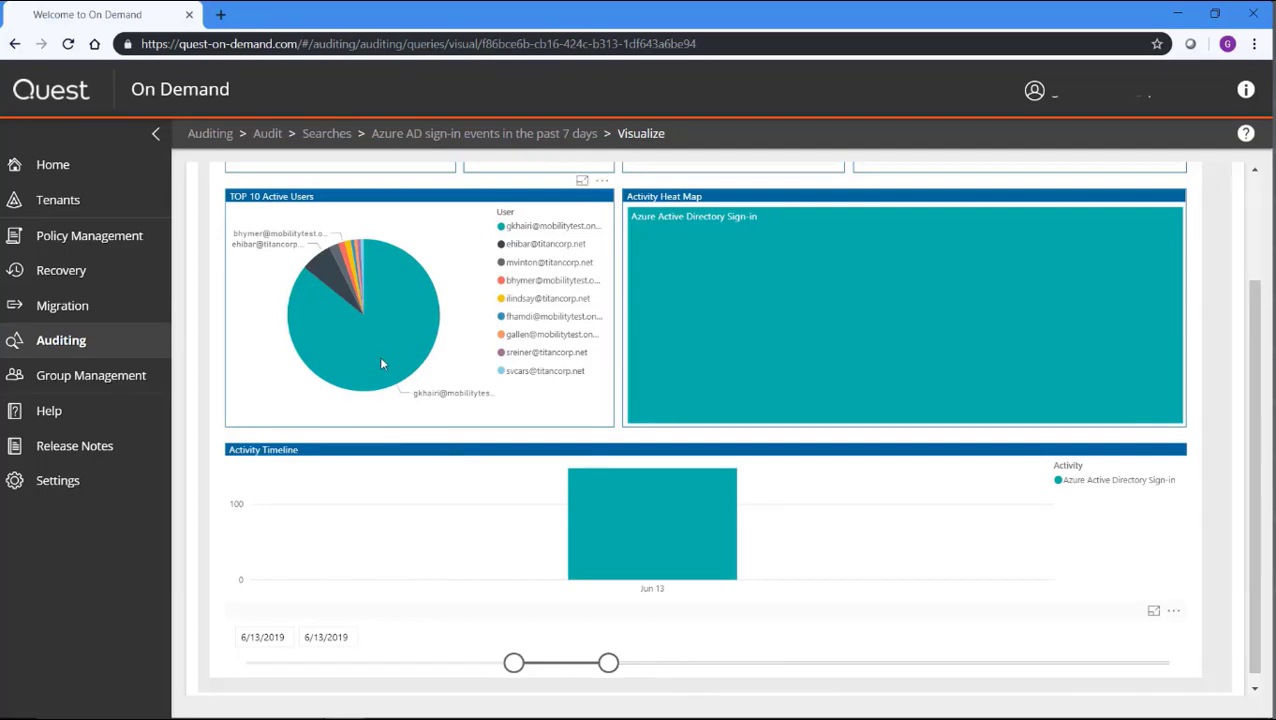
{"action": "mouse_move", "coordinate": [381, 343]}
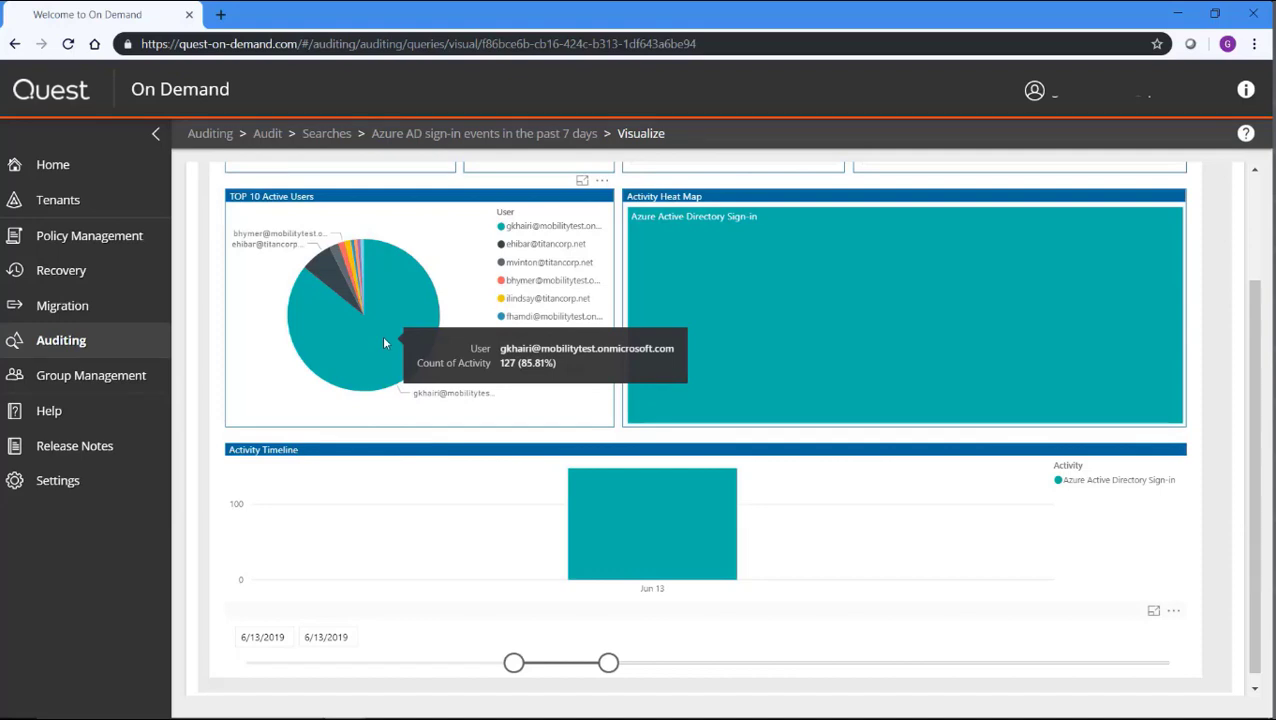
{"action": "scroll", "coordinate": [443, 400], "scroll_direction": "up", "scroll_amount": 2}
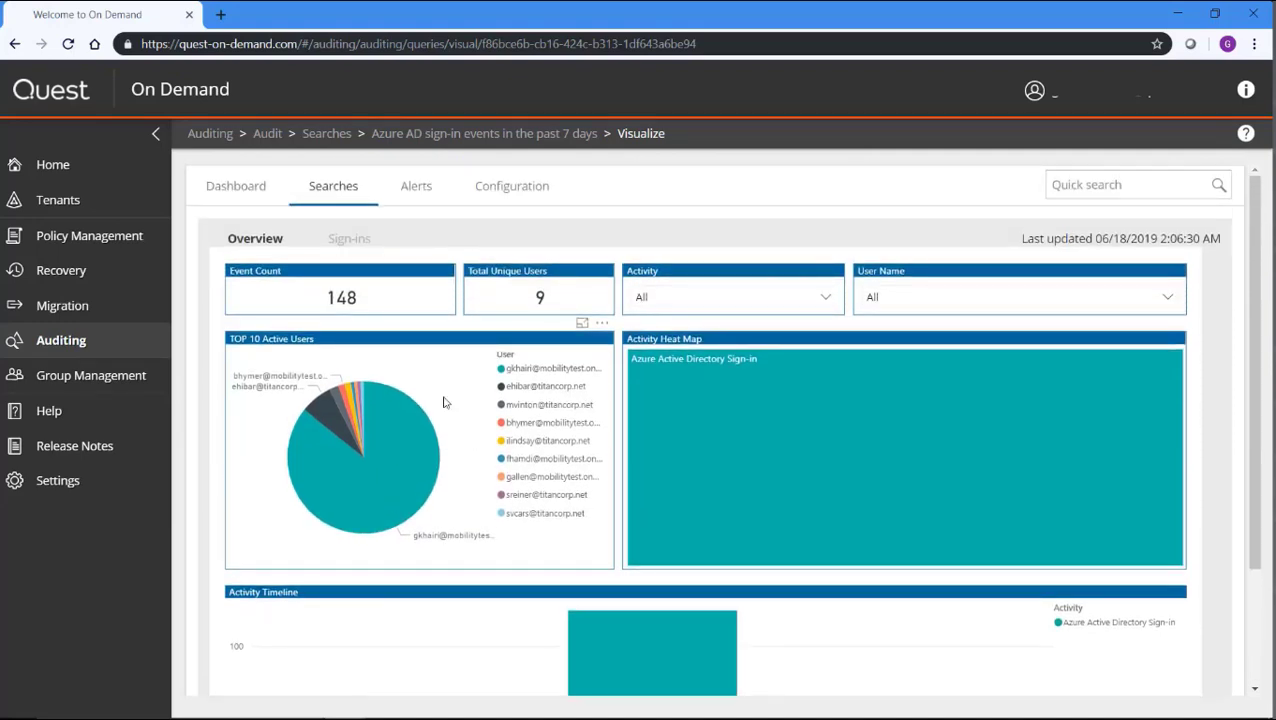
View the Sign-ins report page and look through the Application Name and User Name filter options
{"action": "left_click", "coordinate": [336, 242]}
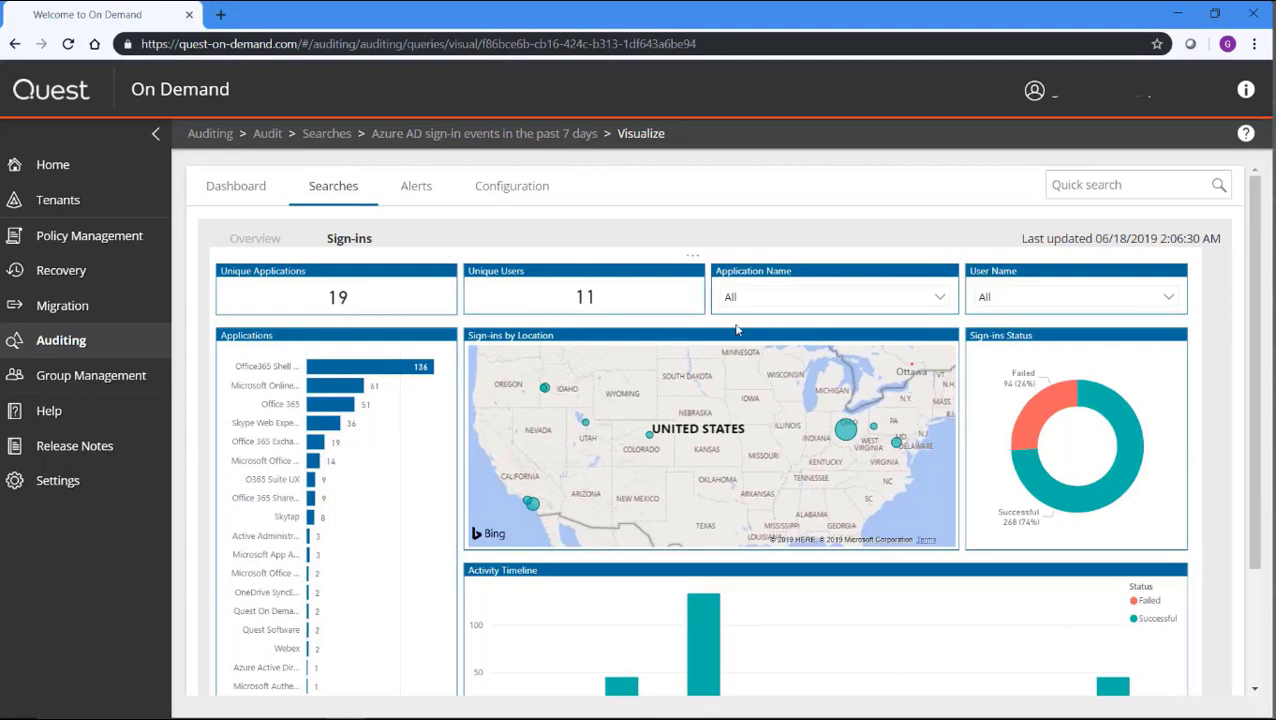
{"action": "left_click", "coordinate": [939, 297]}
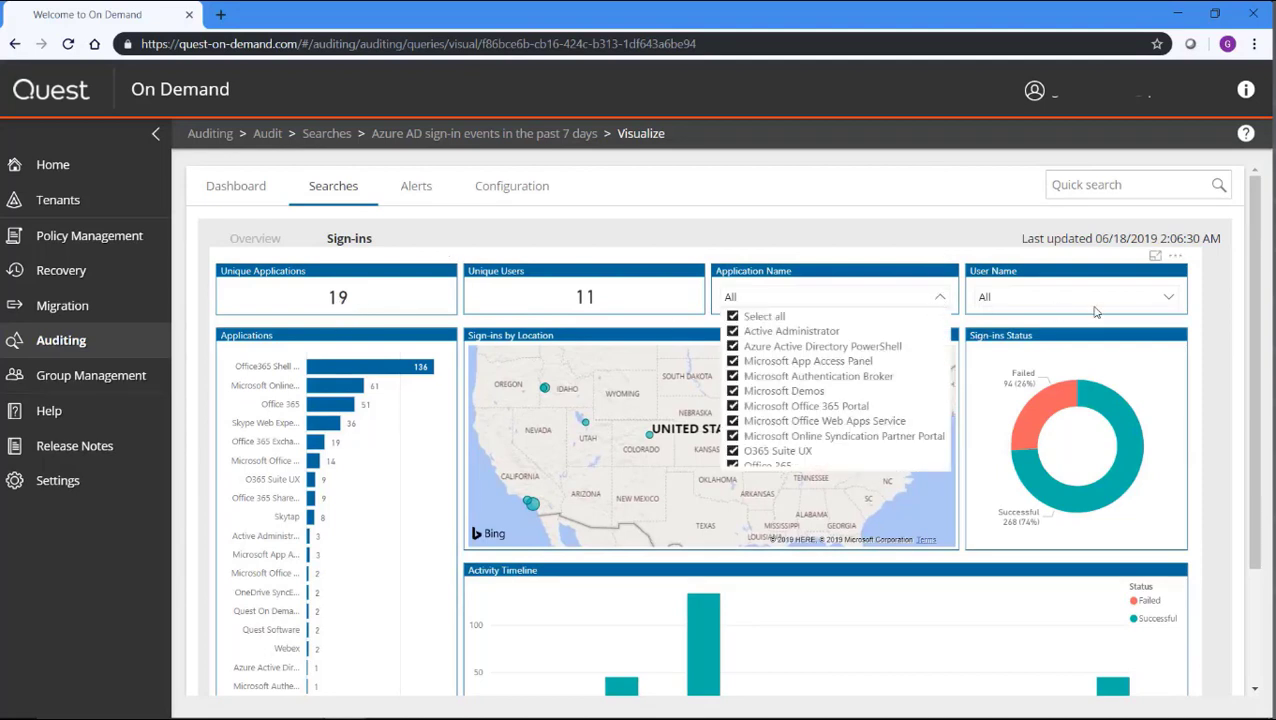
{"action": "left_click", "coordinate": [1170, 303]}
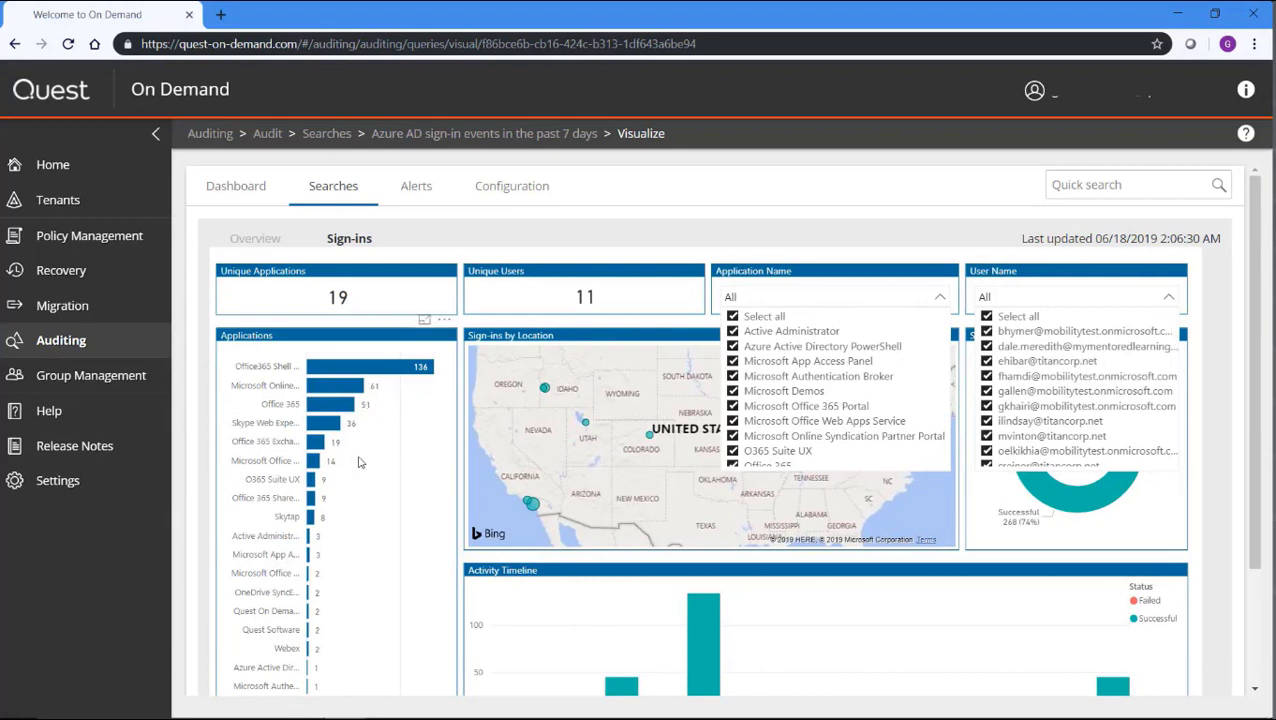
{"action": "left_click", "coordinate": [618, 471]}
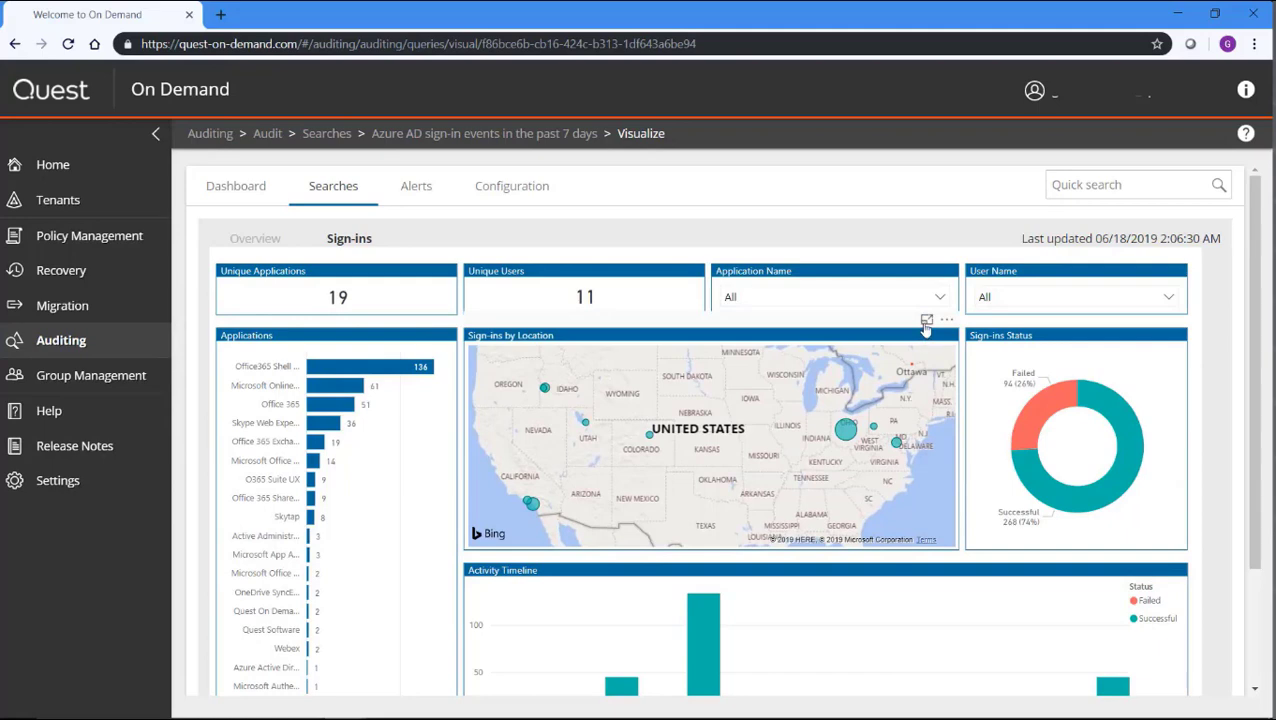
Enlarge the Sign-ins by Location map and examine the data behind the Powell, US marker in the city table
{"action": "left_click", "coordinate": [926, 319]}
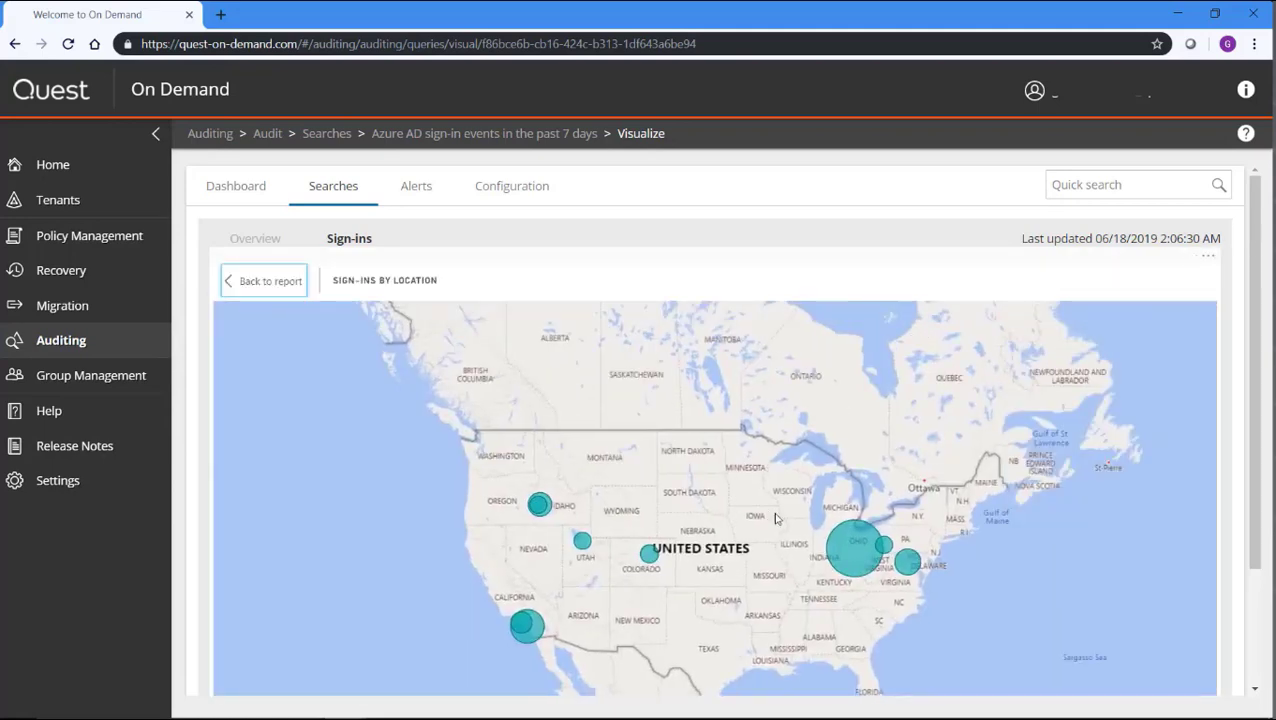
{"action": "scroll", "coordinate": [865, 556], "scroll_direction": "up", "scroll_amount": 5}
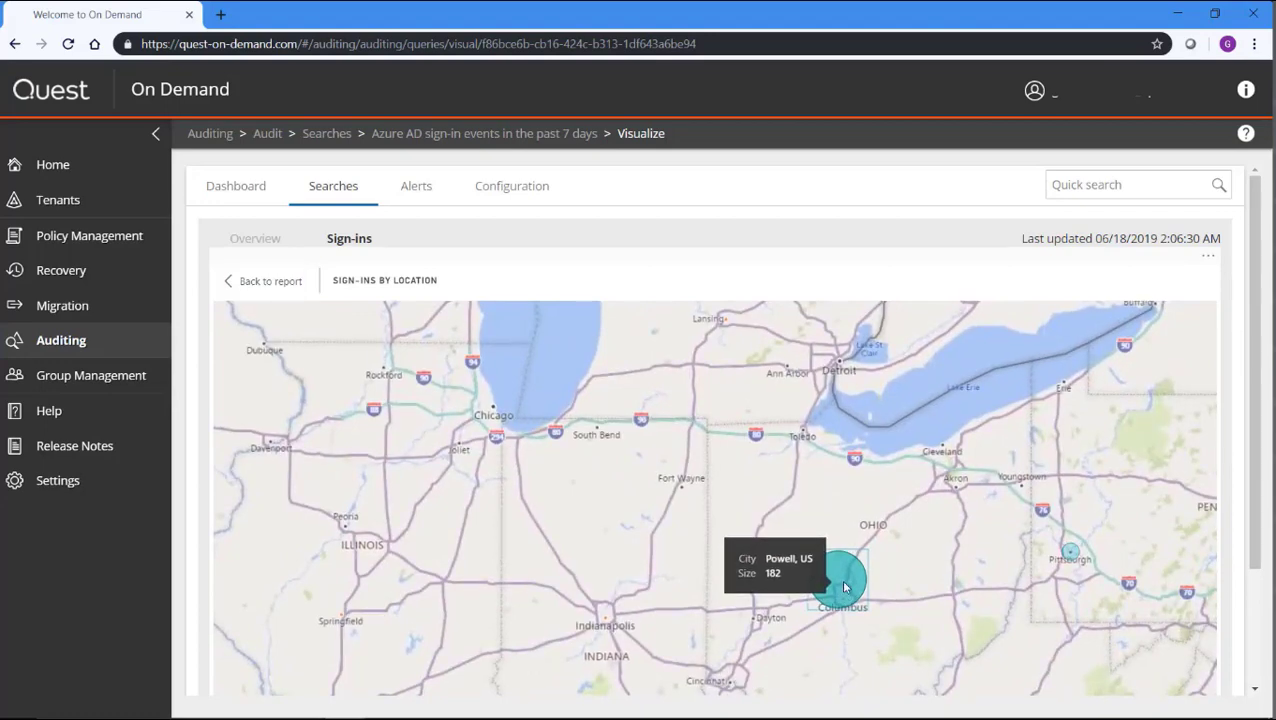
{"action": "right_click", "coordinate": [843, 586]}
{"action": "left_click", "coordinate": [862, 592]}
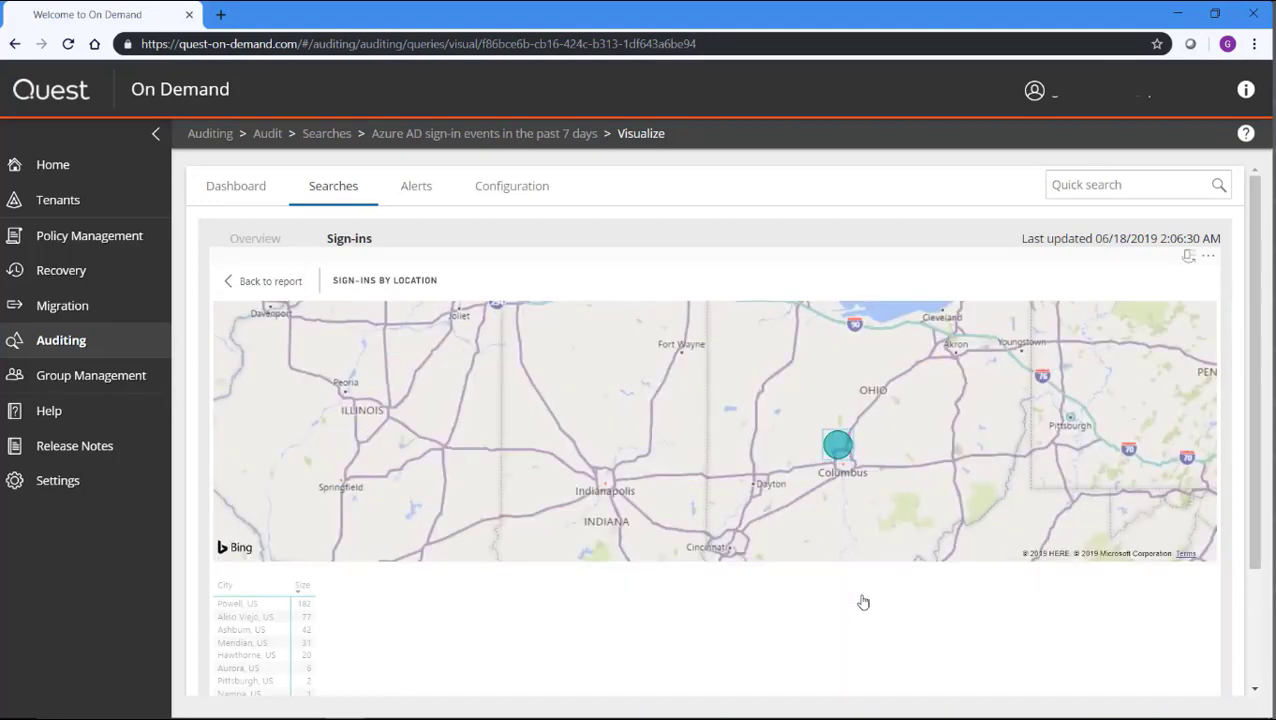
{"action": "scroll", "coordinate": [864, 601], "scroll_direction": "down", "scroll_amount": 3}
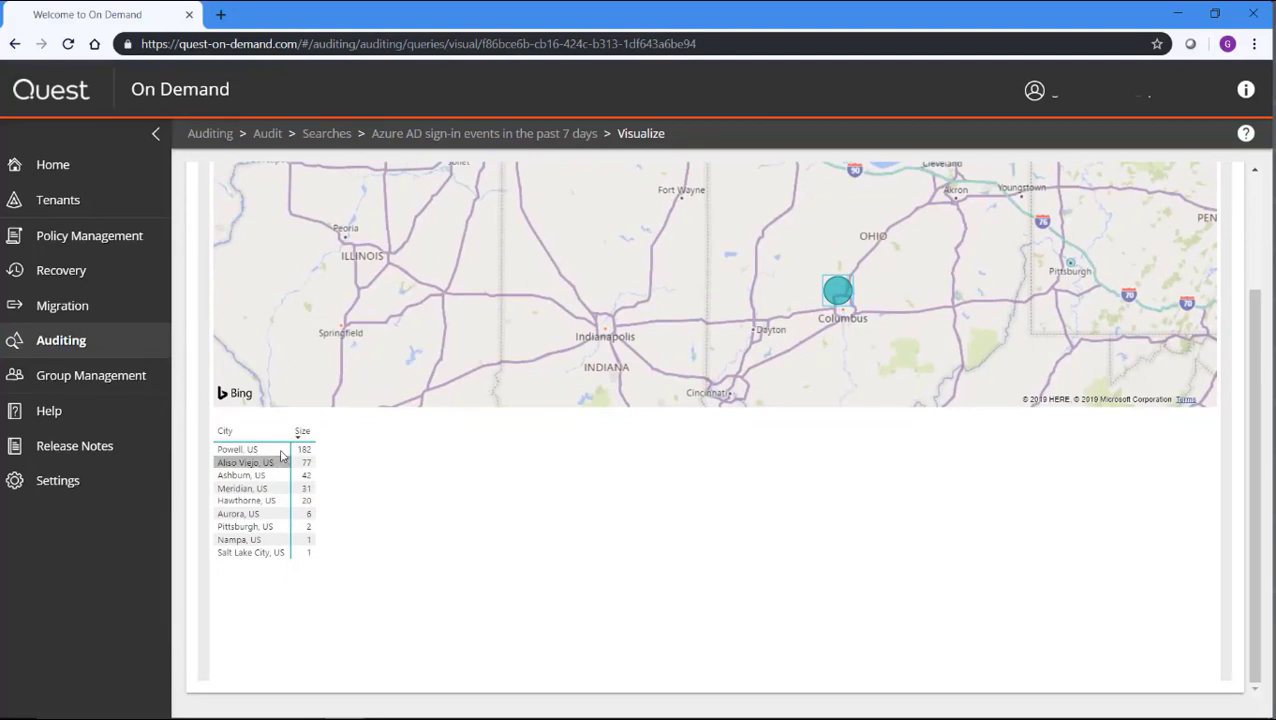
{"action": "left_click", "coordinate": [318, 453]}
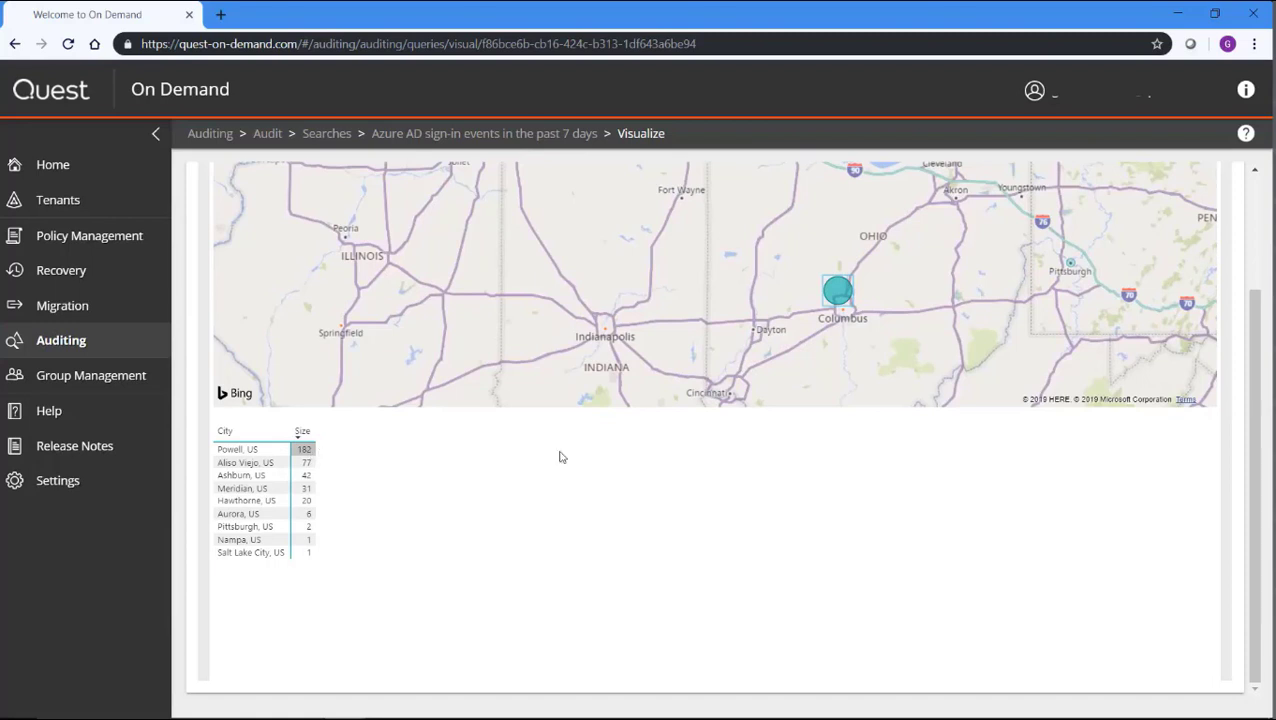
{"action": "scroll", "coordinate": [866, 471], "scroll_direction": "up", "scroll_amount": 2}
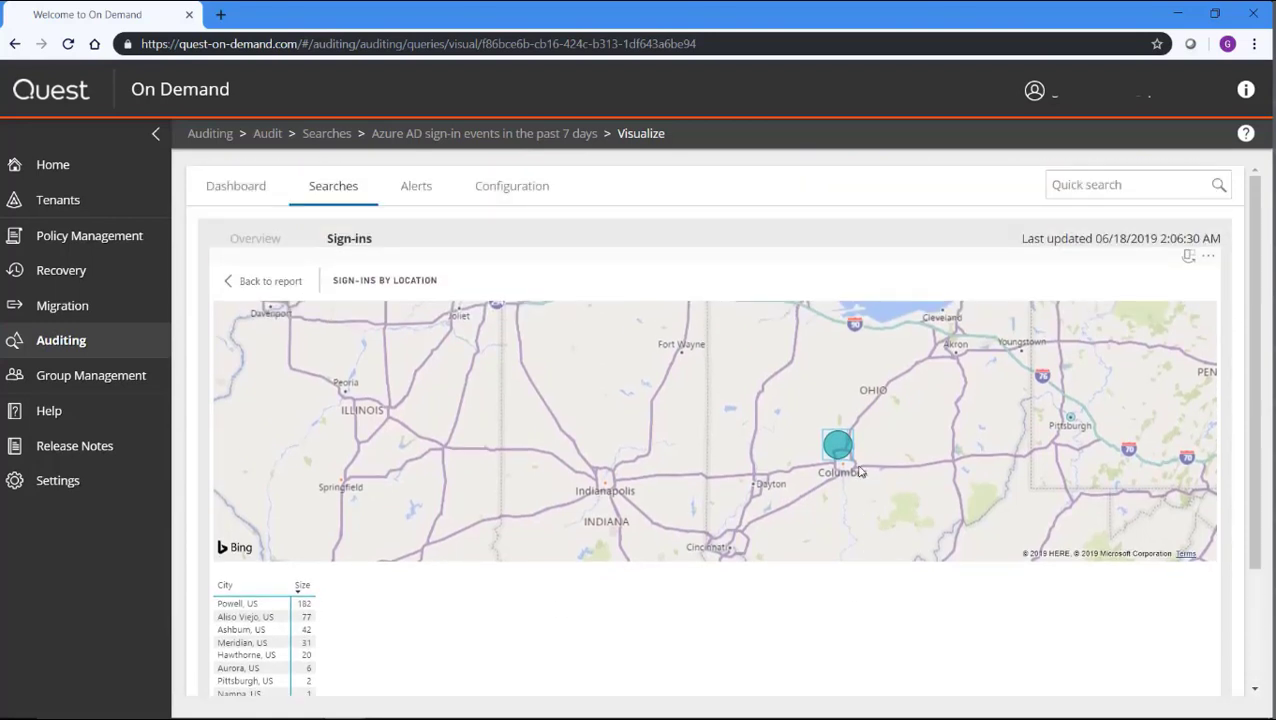
Return to the saved searches and look through the full list in the Azure Active Directory category
{"action": "left_click", "coordinate": [316, 190]}
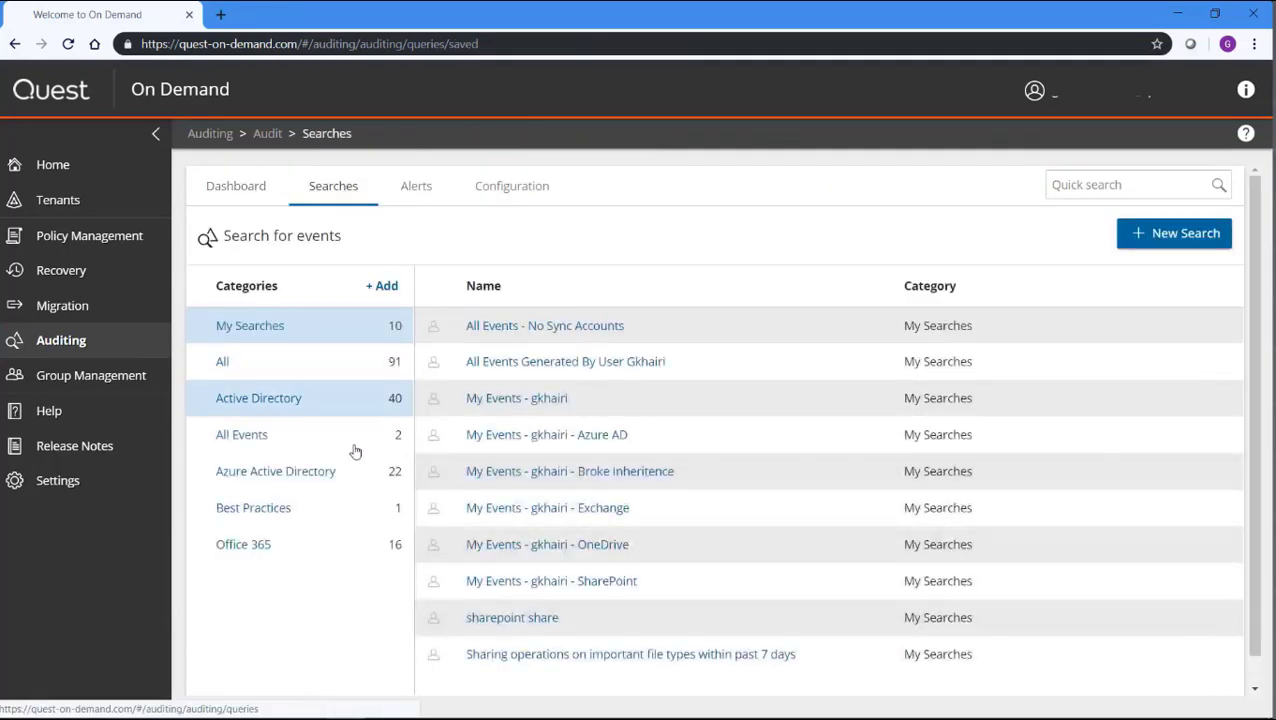
{"action": "left_click", "coordinate": [279, 474]}
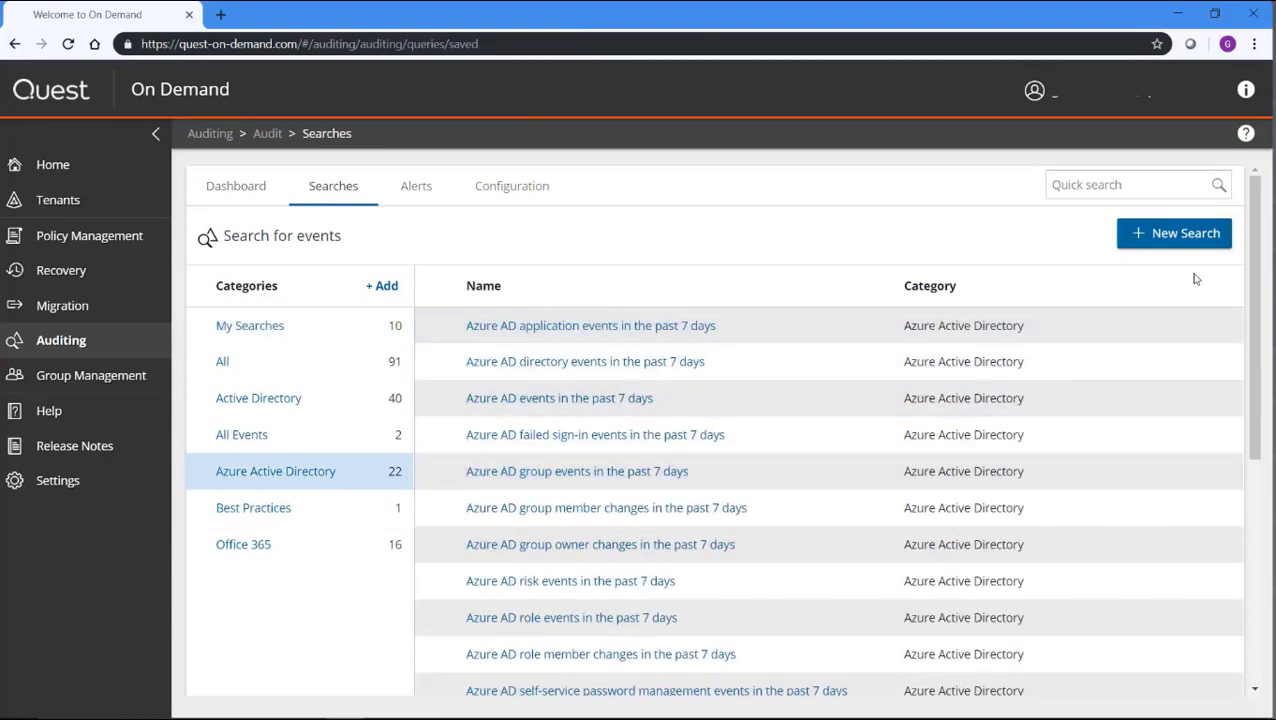
{"action": "scroll", "coordinate": [1258, 274], "scroll_direction": "down", "scroll_amount": 1}
{"action": "left_click_drag", "start_coordinate": [1258, 274], "coordinate": [1247, 498]}
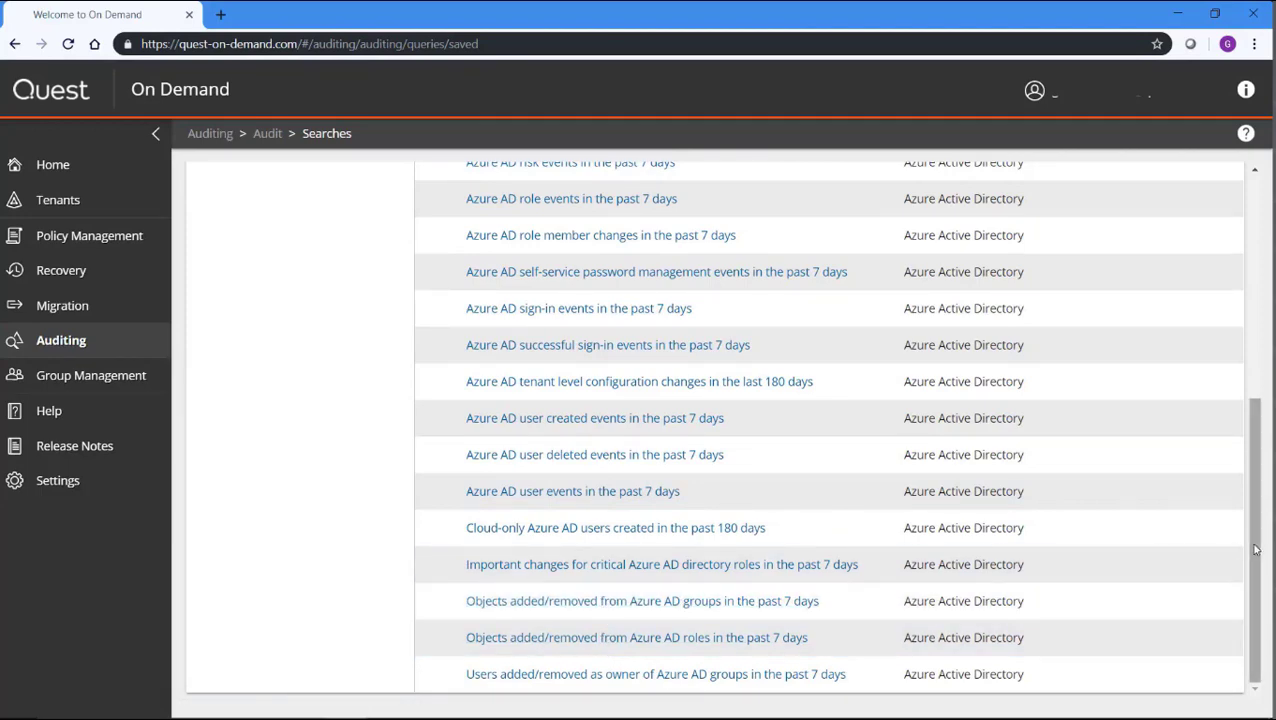
{"action": "left_click_drag", "start_coordinate": [1256, 548], "coordinate": [1272, 337]}
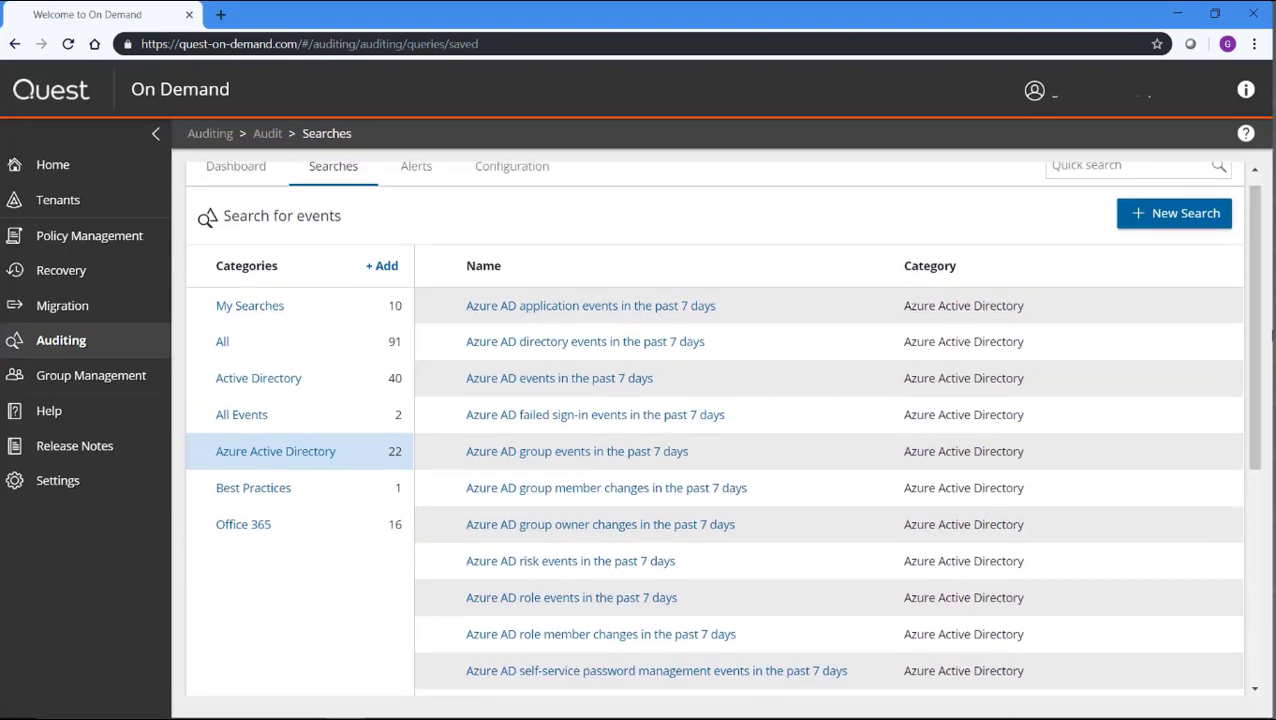